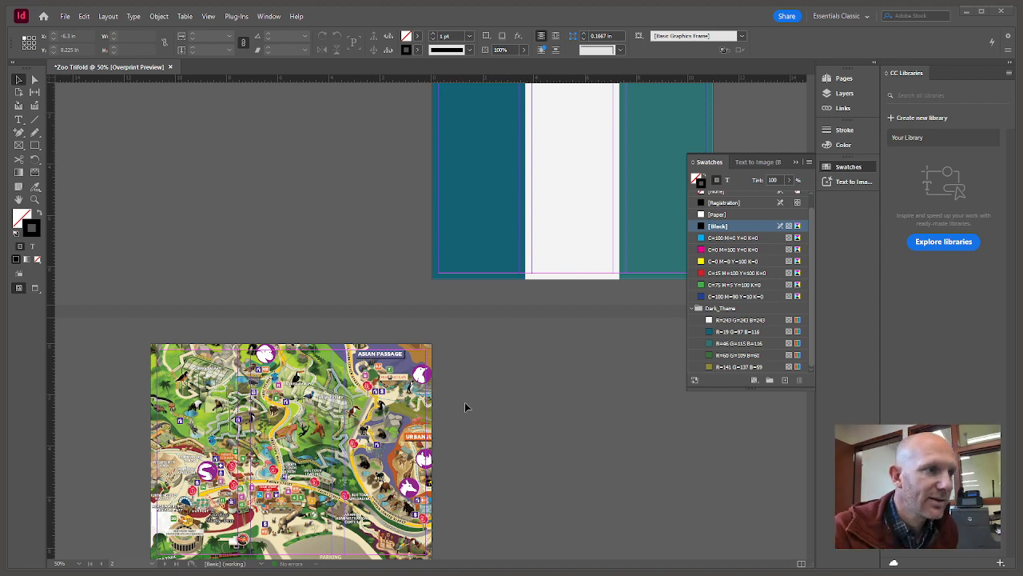
# - Place the San-Diego-Zoo-Logo-2010 file across the first panel's width at the top margin, about 3.17 by 2.10 in
pyautogui.moveTo(596, 243); pyautogui.dragTo(434, 269)
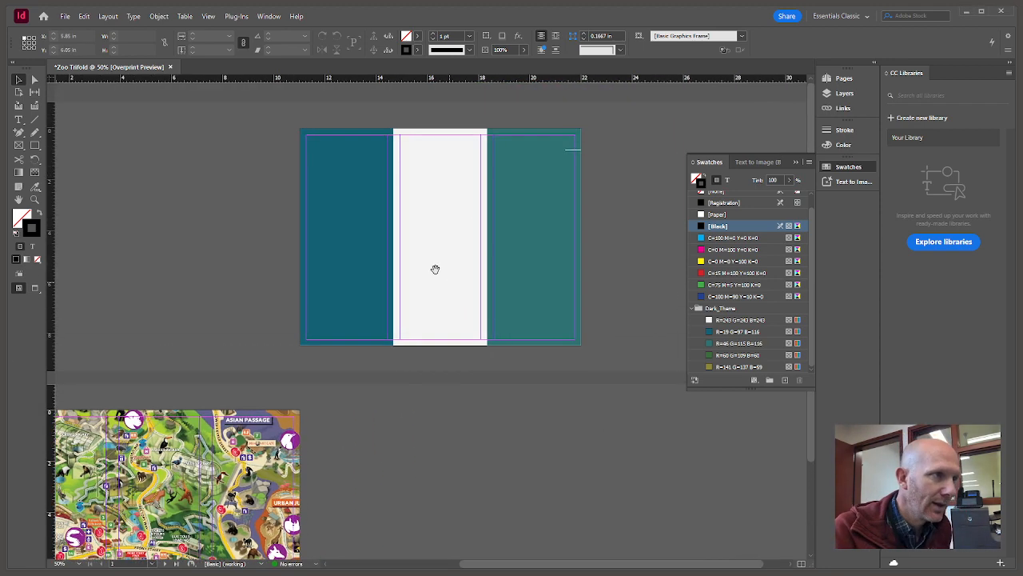
pyautogui.scroll(2, 401, 194)
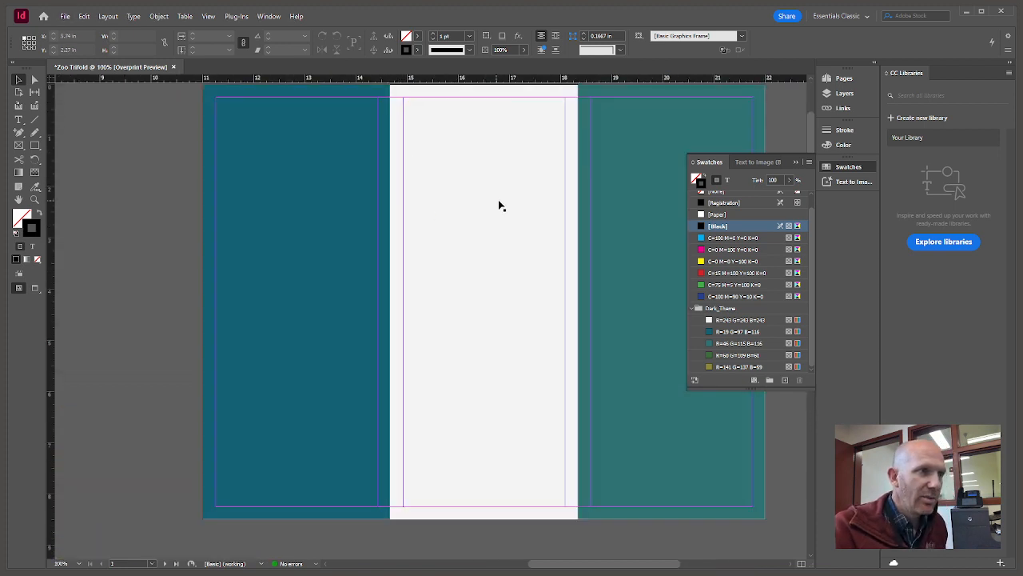
pyautogui.scroll(-1, 503, 205)
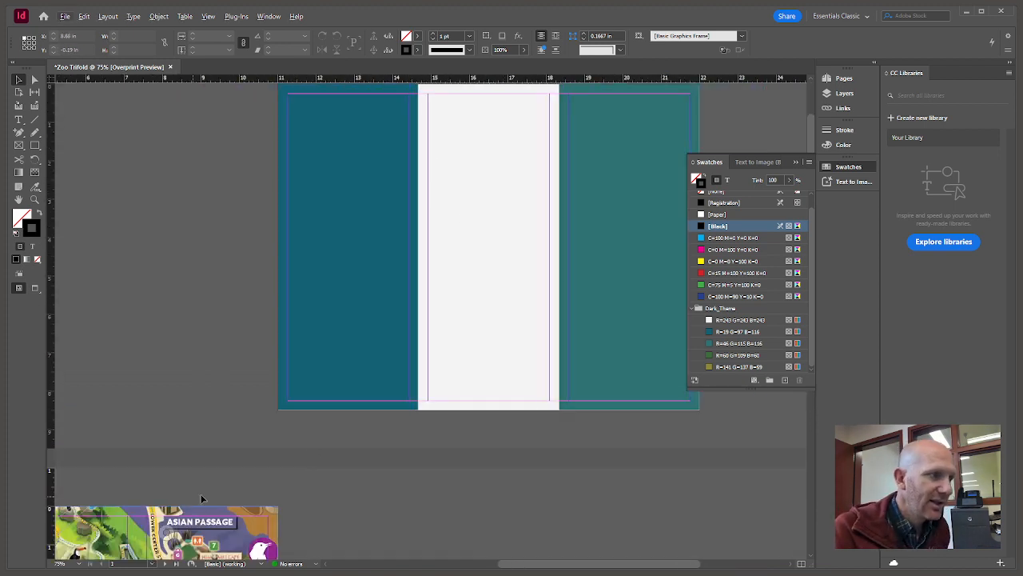
pyautogui.moveTo(458, 191); pyautogui.dragTo(408, 223)
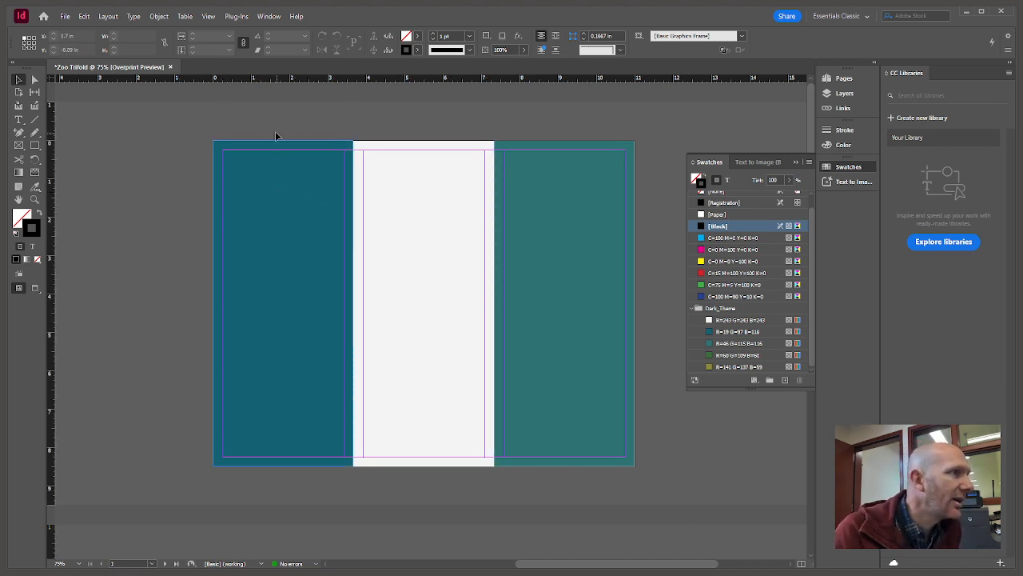
pyautogui.click(65, 16)
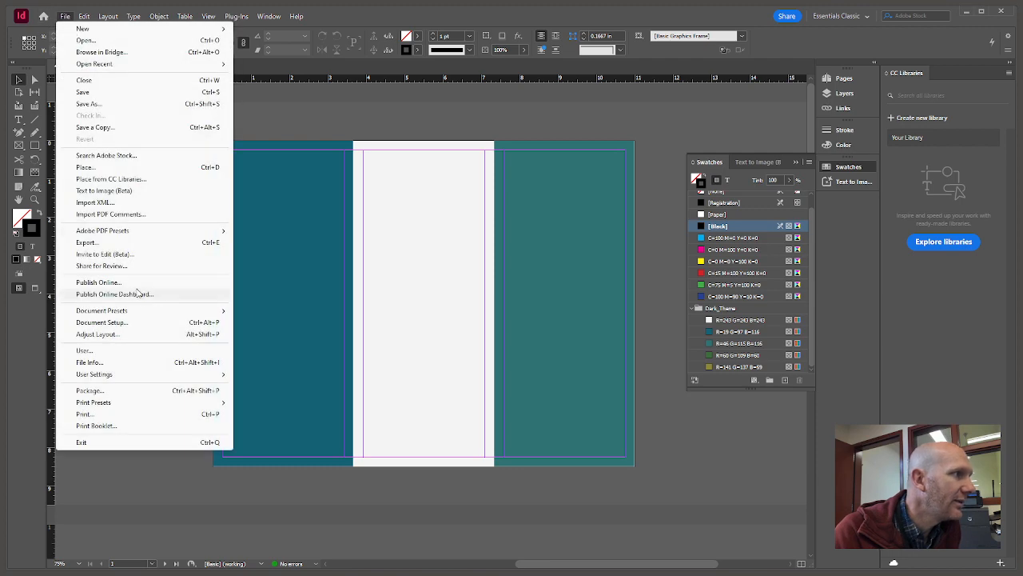
pyautogui.click(102, 166)
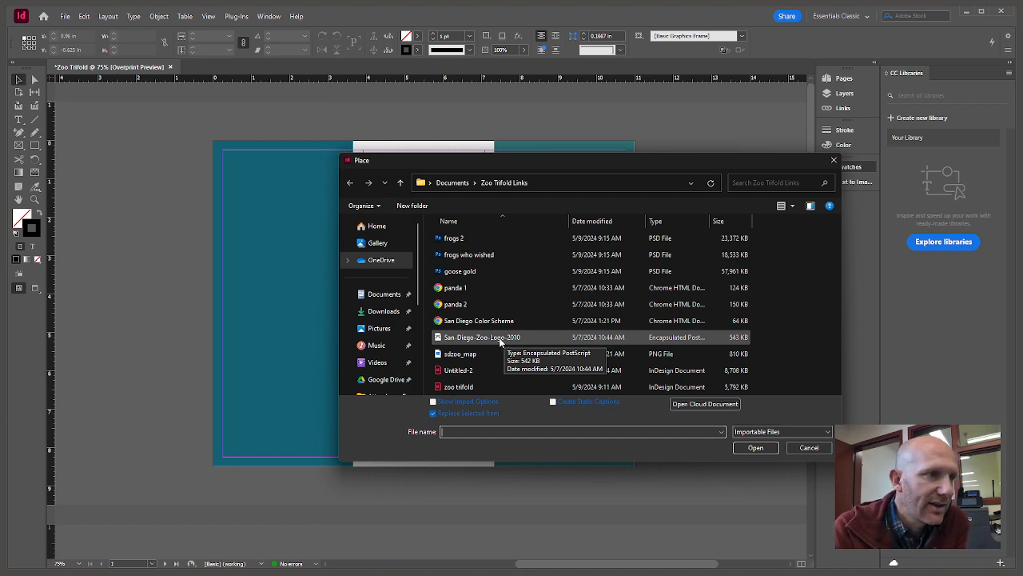
pyautogui.click(500, 337)
pyautogui.click(756, 448)
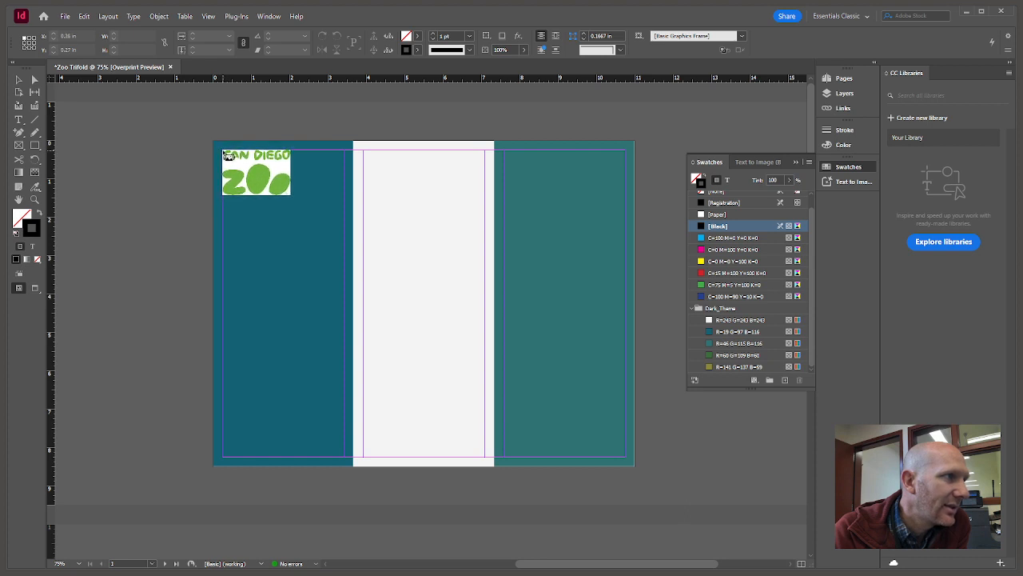
pyautogui.moveTo(223, 150); pyautogui.dragTo(344, 231)
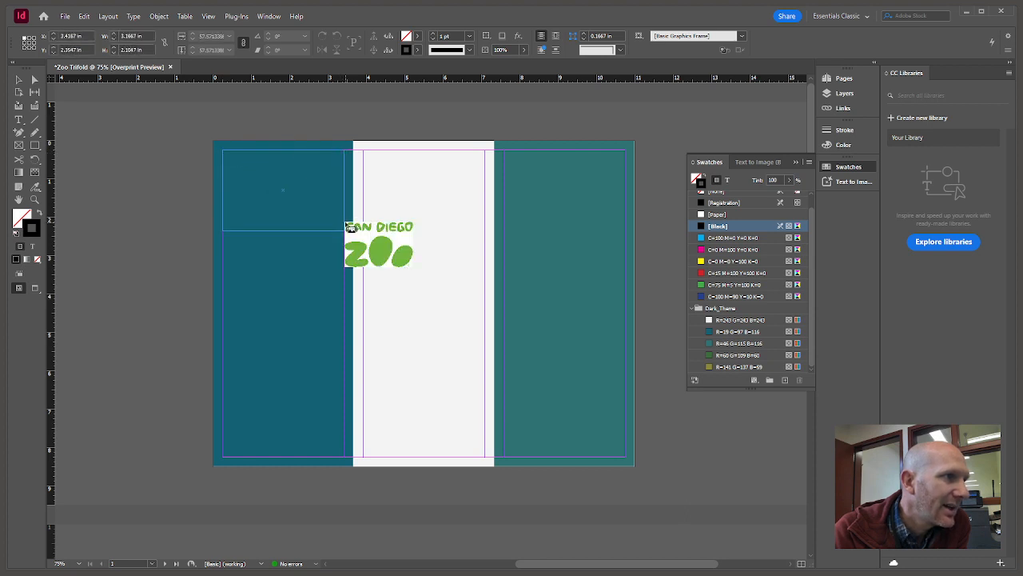
pyautogui.click(269, 112)
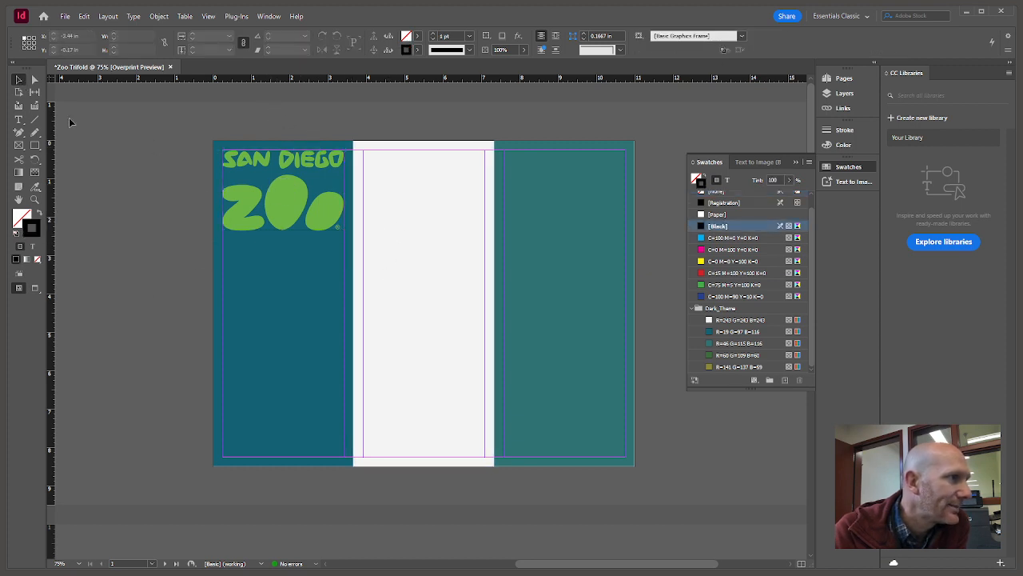
# - Scale the logo image down around its centre inside its frame to about 48%, keeping the frame size
pyautogui.scroll(2, 333, 156)
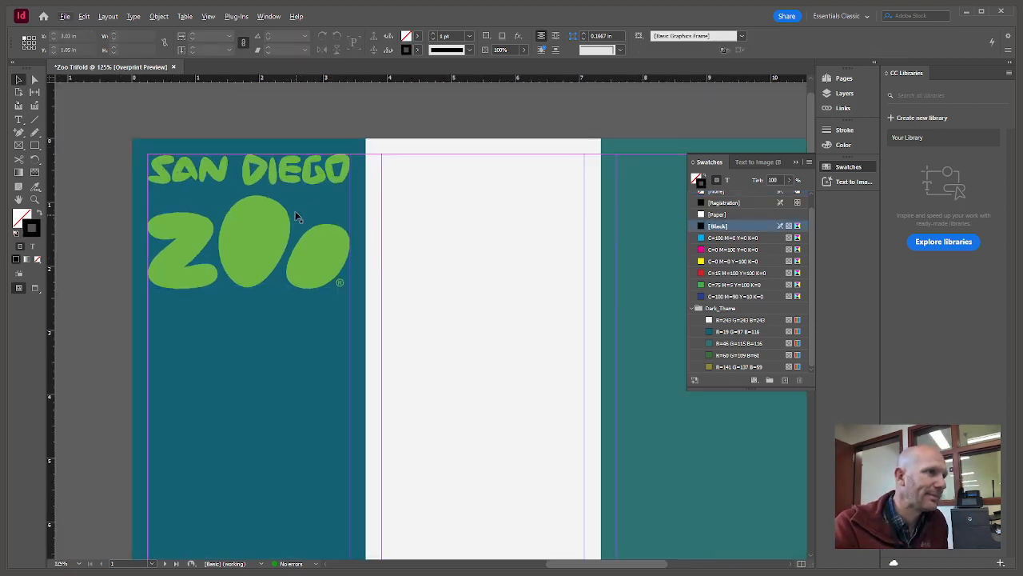
pyautogui.hscroll(-2, 295, 216)
pyautogui.click(386, 164)
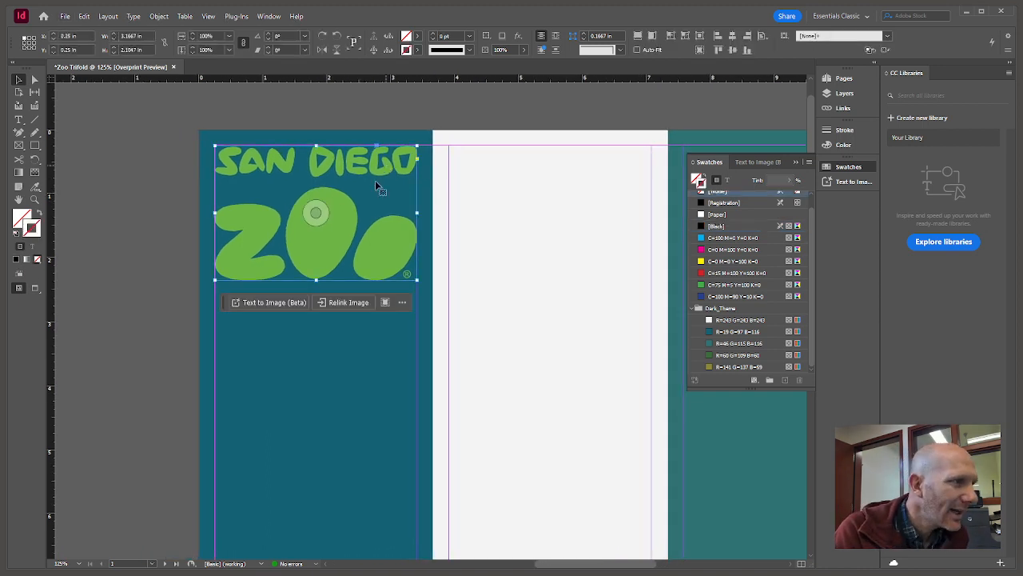
pyautogui.click(34, 79)
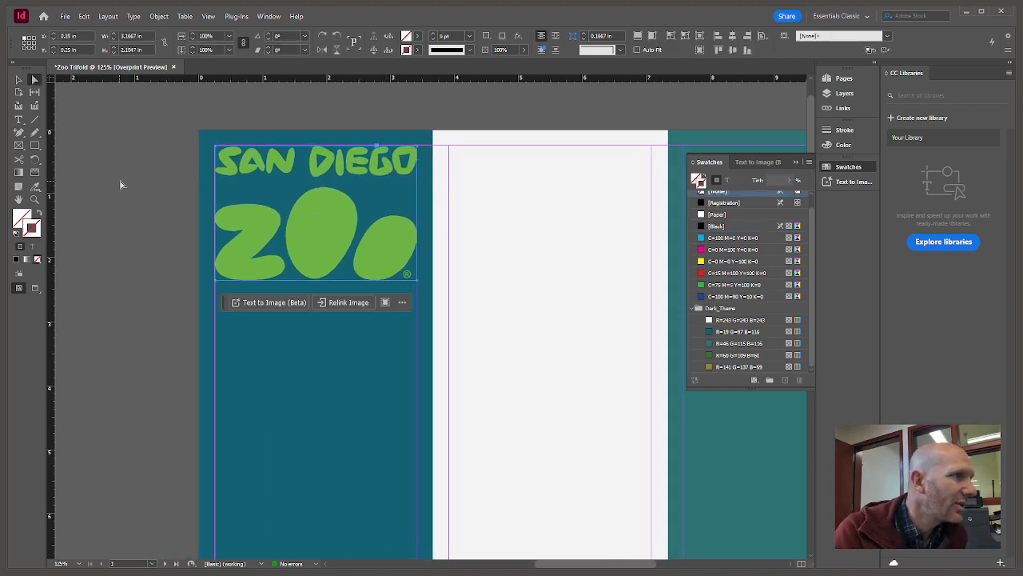
pyautogui.click(336, 210)
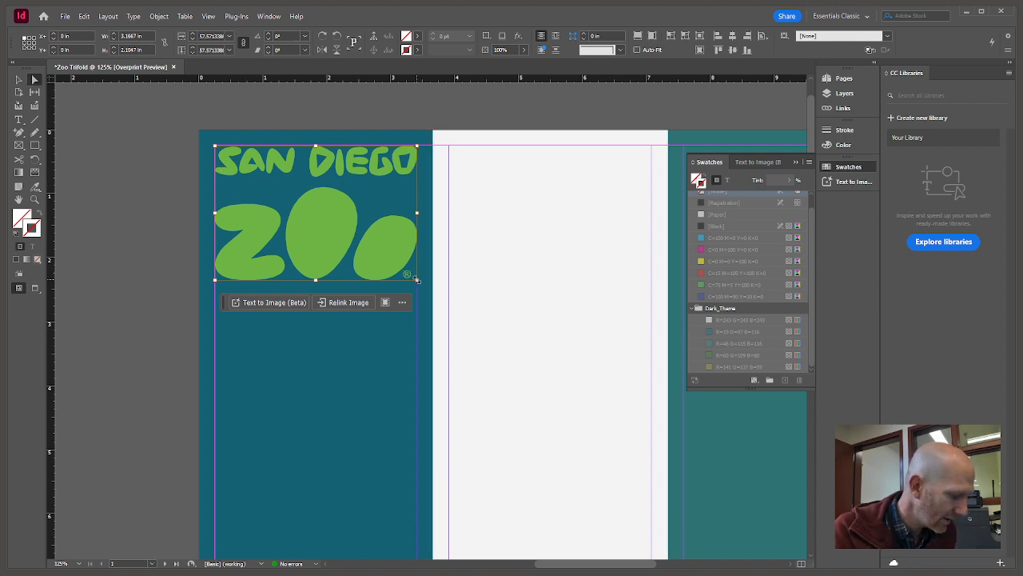
pyautogui.moveTo(416, 280); pyautogui.dragTo(408, 275)
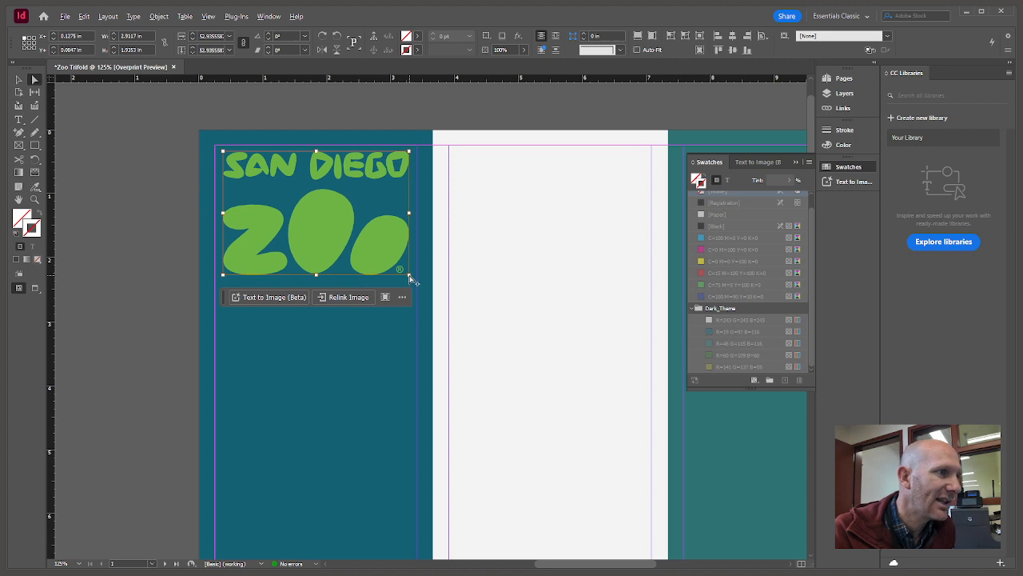
pyautogui.moveTo(410, 277); pyautogui.dragTo(402, 269)
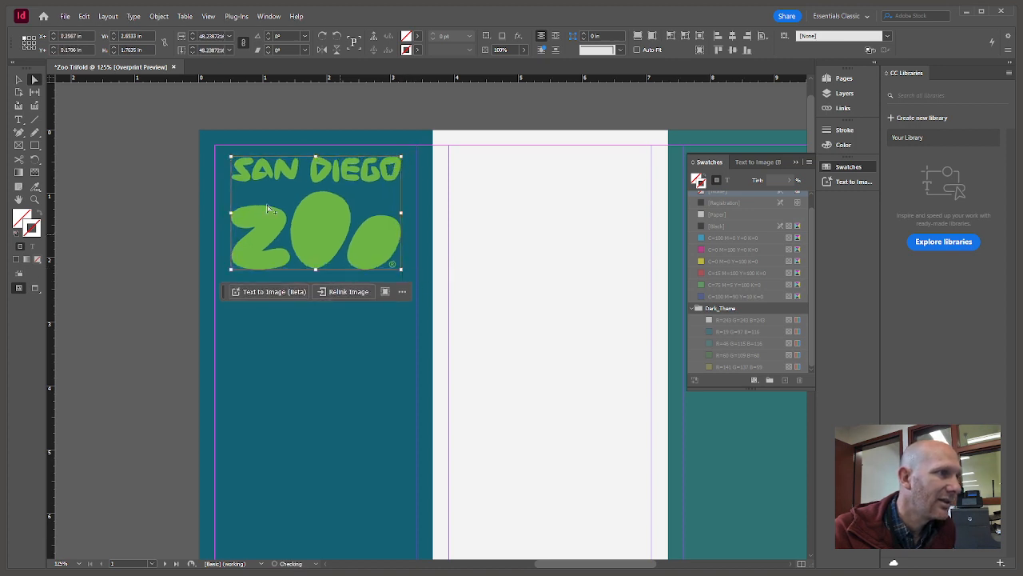
pyautogui.click(158, 173)
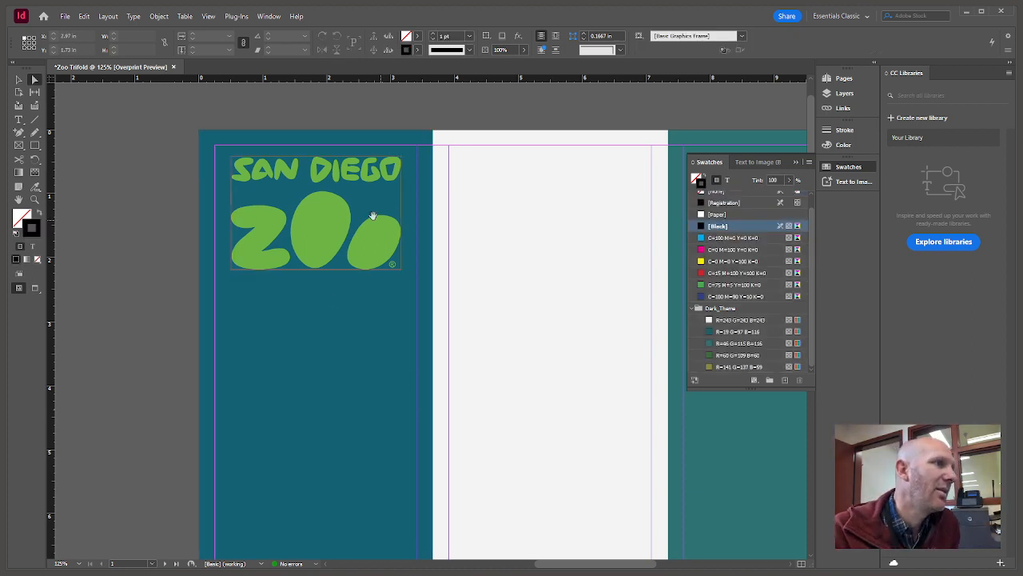
# - Draw two empty image frames of about 3.17 by 2.2 in, one atop the middle panel and one starting at its bottom level in the third panel
pyautogui.click(19, 80)
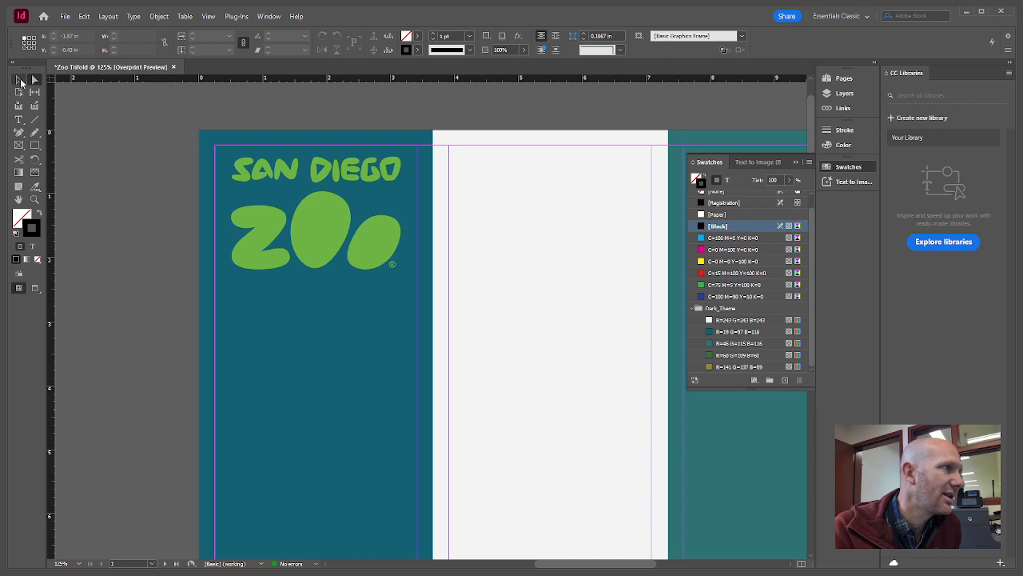
pyautogui.scroll(-2, 471, 349)
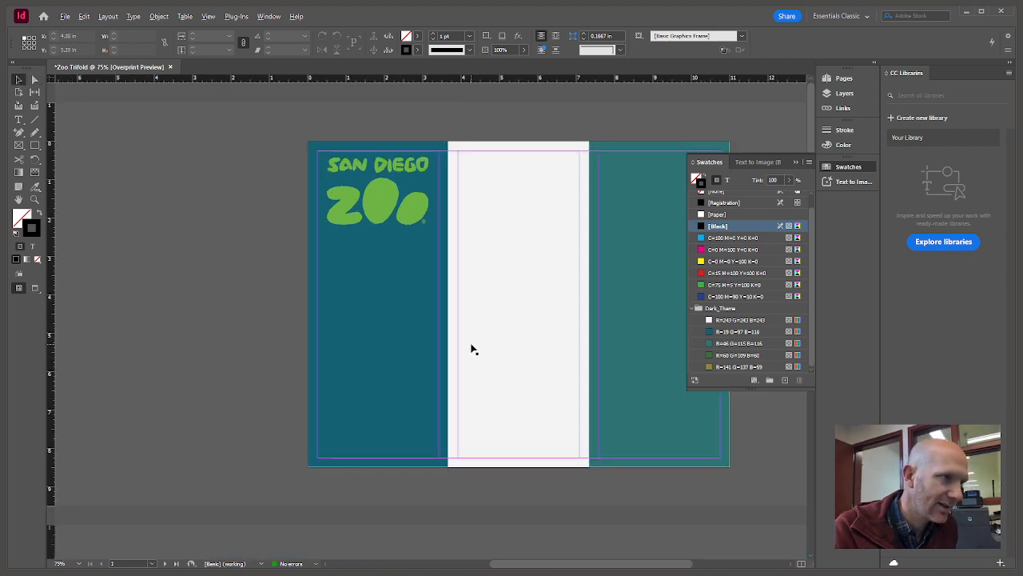
pyautogui.moveTo(516, 285); pyautogui.dragTo(454, 292)
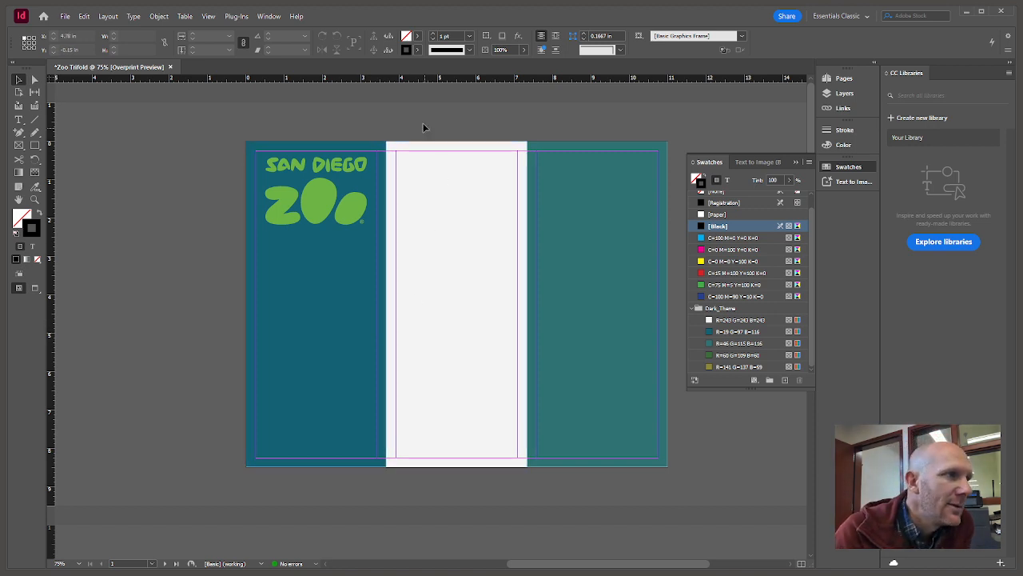
pyautogui.click(20, 147)
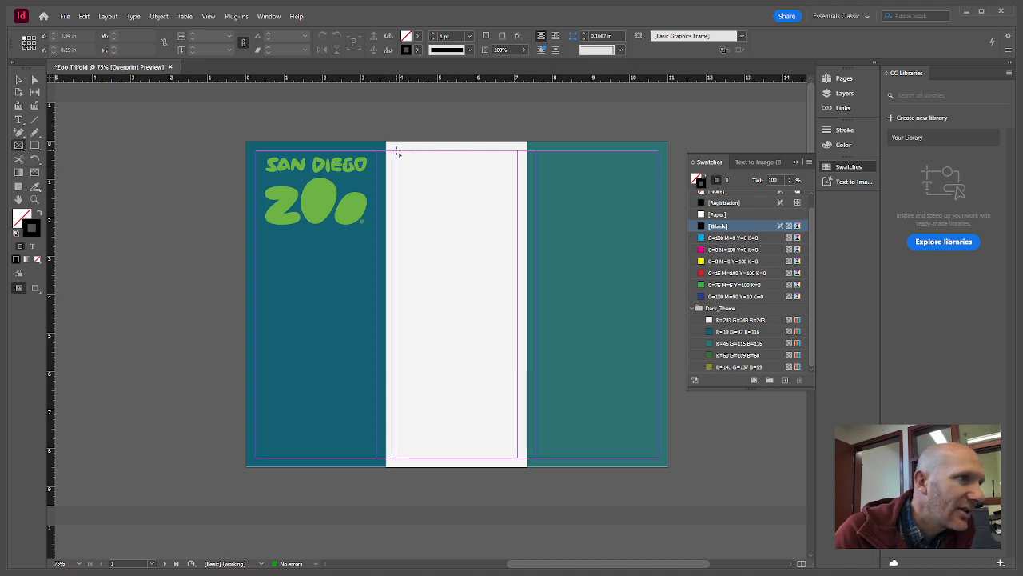
pyautogui.moveTo(395, 151); pyautogui.dragTo(517, 235)
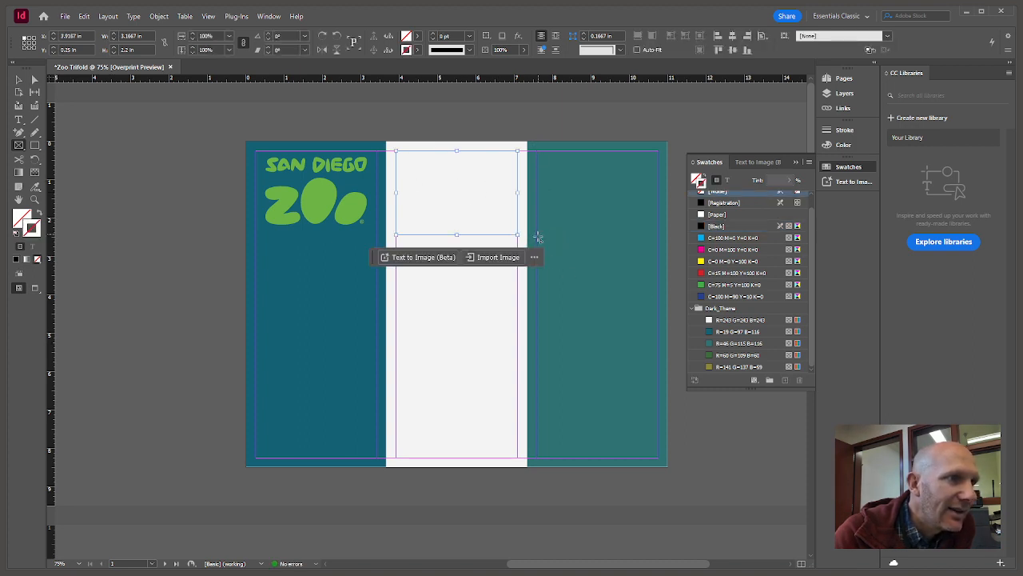
pyautogui.moveTo(537, 235); pyautogui.dragTo(658, 319)
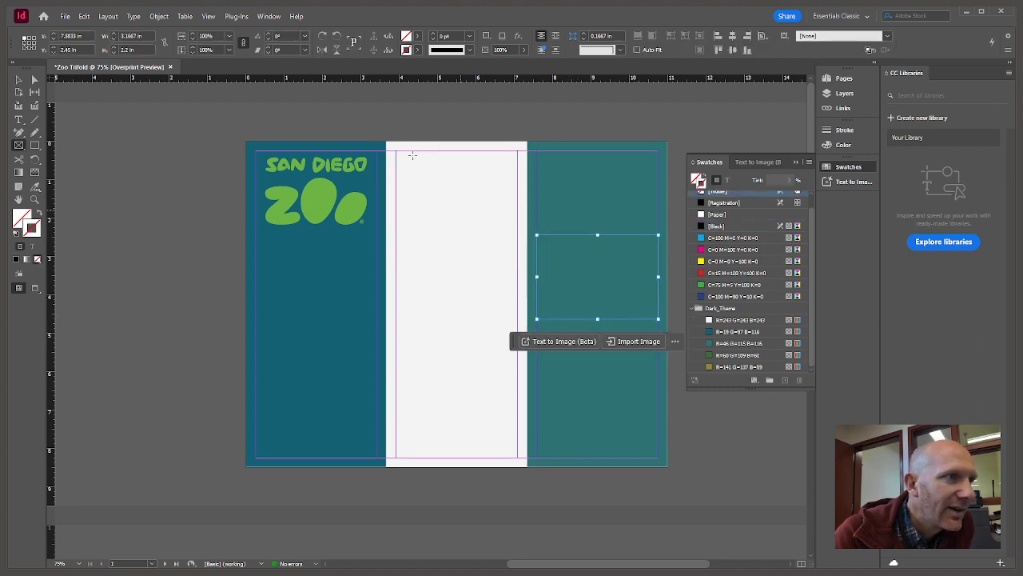
# - Turn off Overprint Preview to show the outlines of the empty image frames
pyautogui.press('v')
pyautogui.click(505, 158)
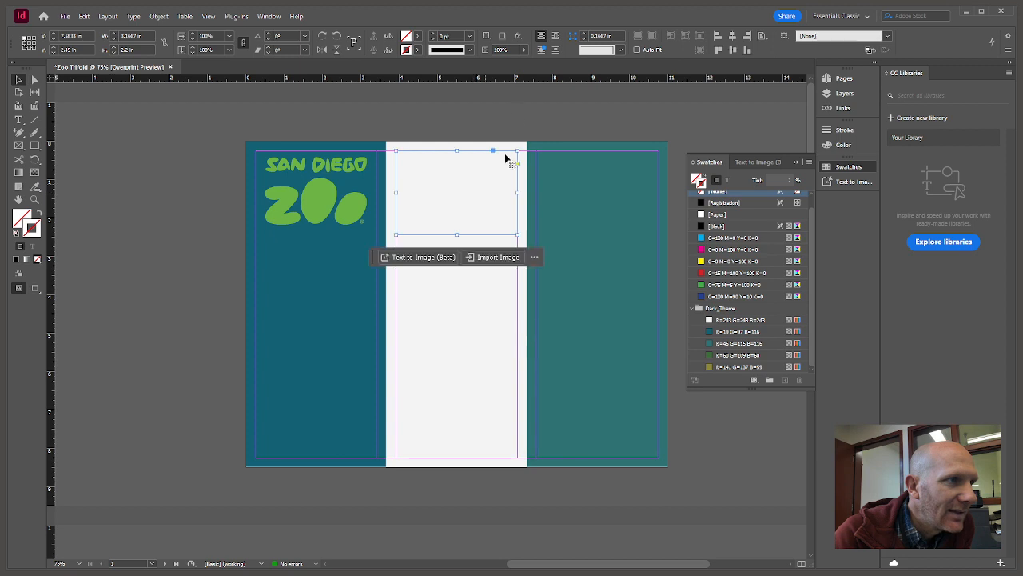
pyautogui.click(612, 268)
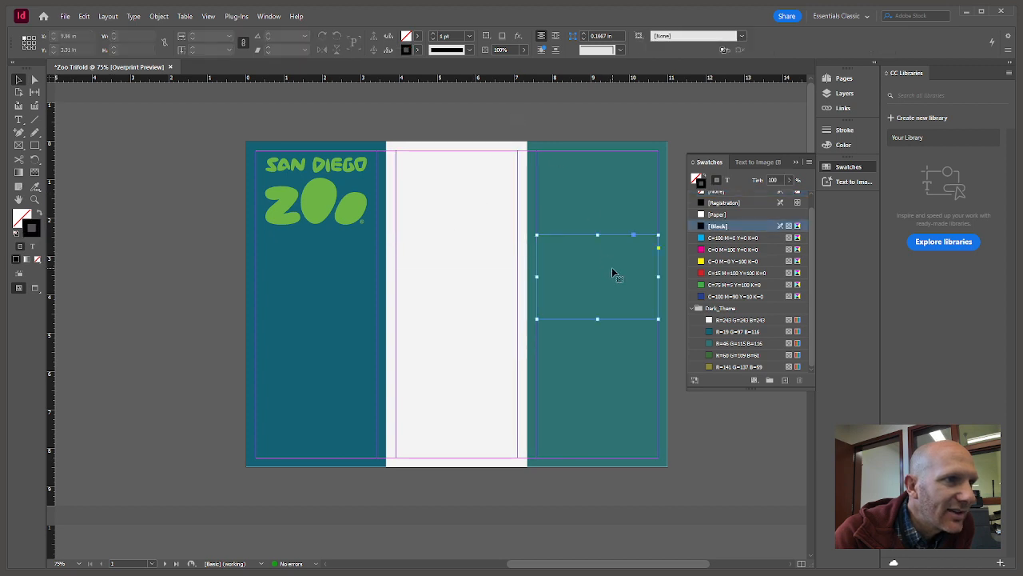
pyautogui.click(209, 16)
pyautogui.click(232, 27)
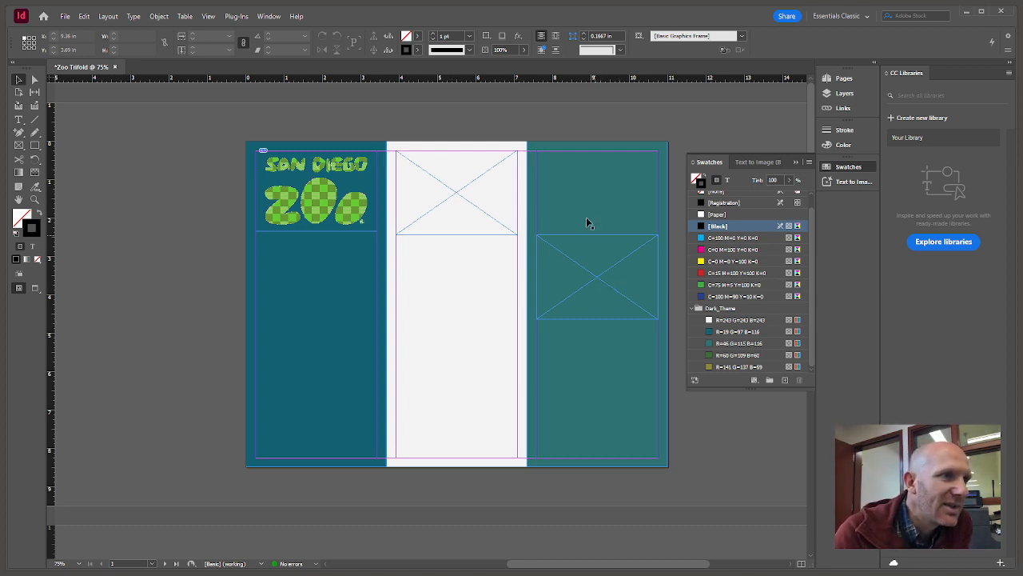
pyautogui.click(448, 185)
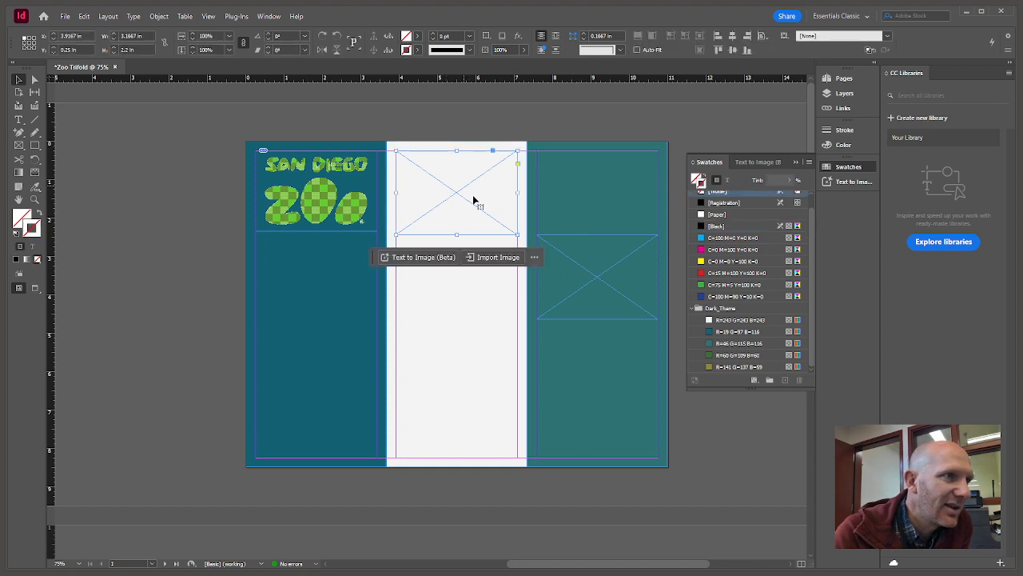
pyautogui.click(582, 264)
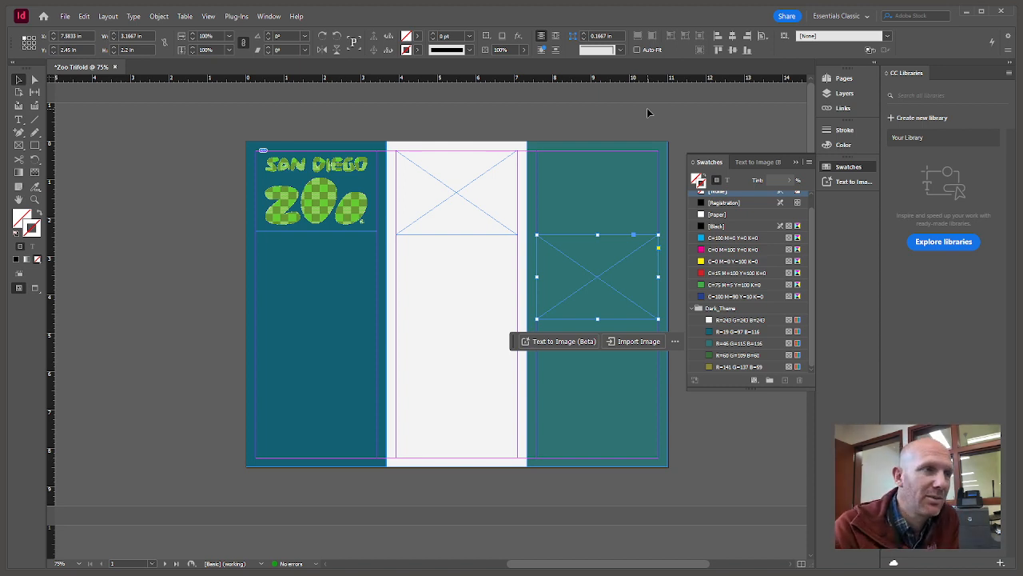
pyautogui.click(572, 120)
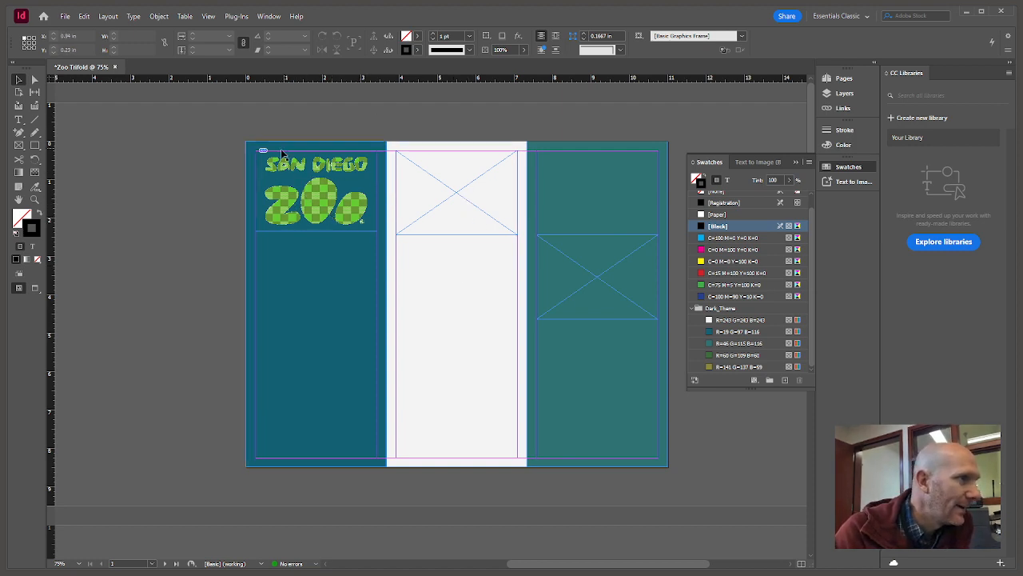
pyautogui.click(208, 16)
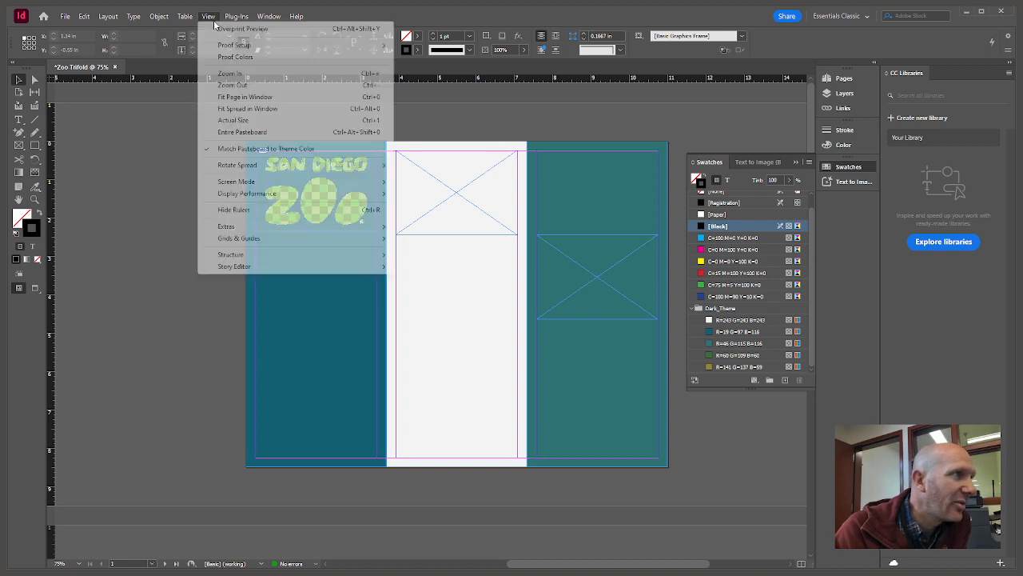
pyautogui.click(138, 141)
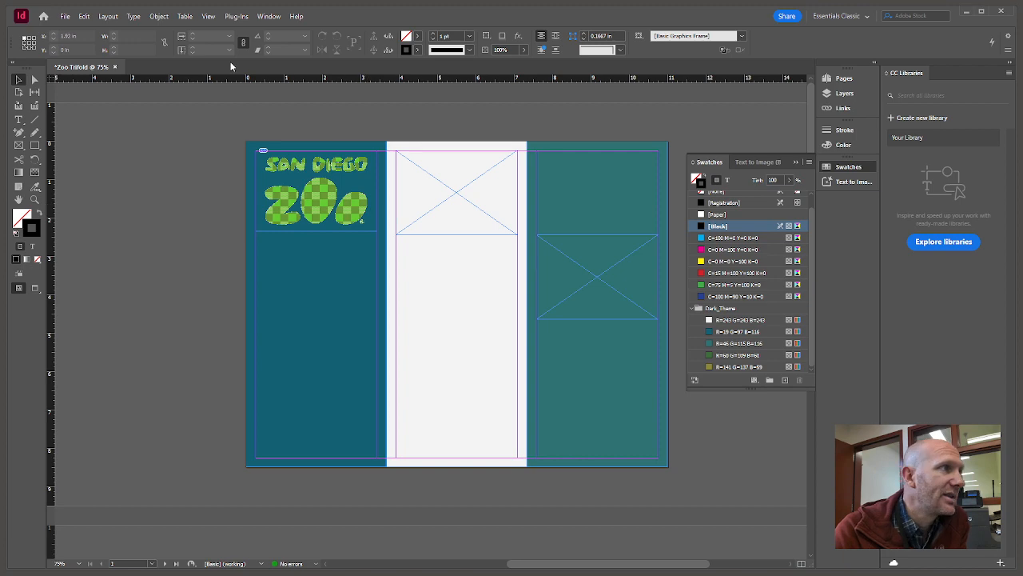
# - Place the panda 1 and panda 2 files together, filling the third panel's empty frame first and the middle panel's frame second
pyautogui.click(65, 16)
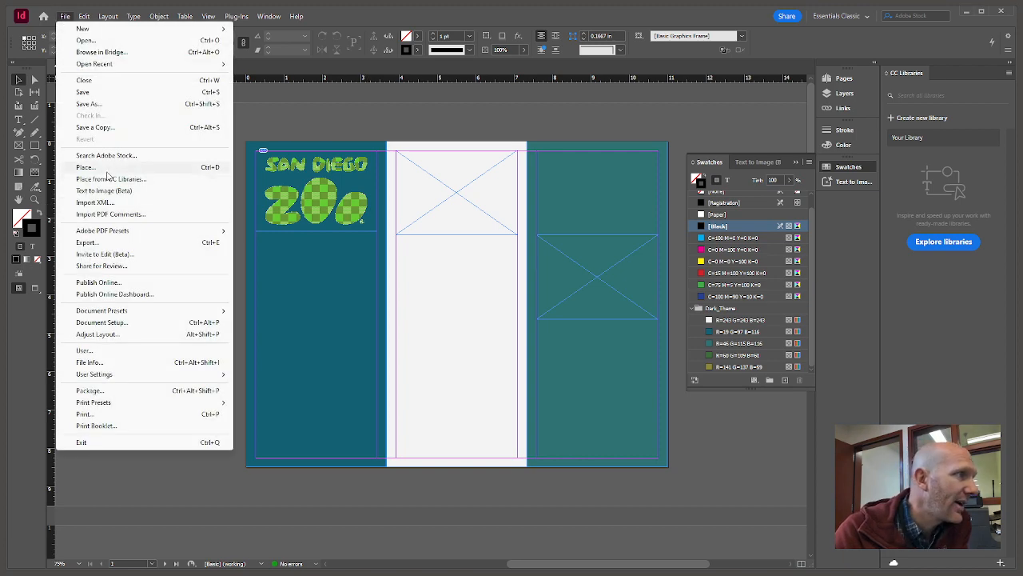
pyautogui.click(104, 171)
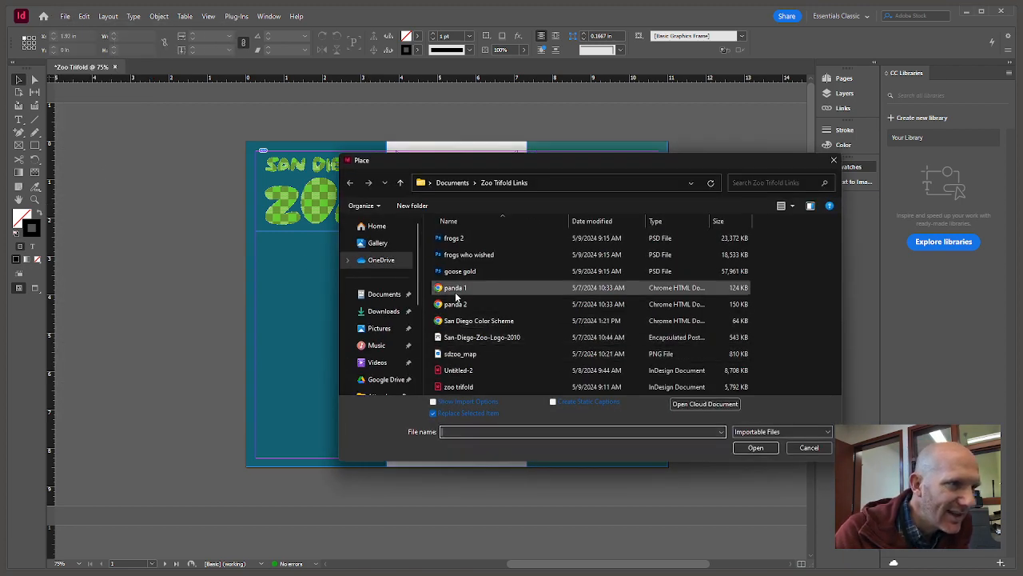
pyautogui.click(458, 289)
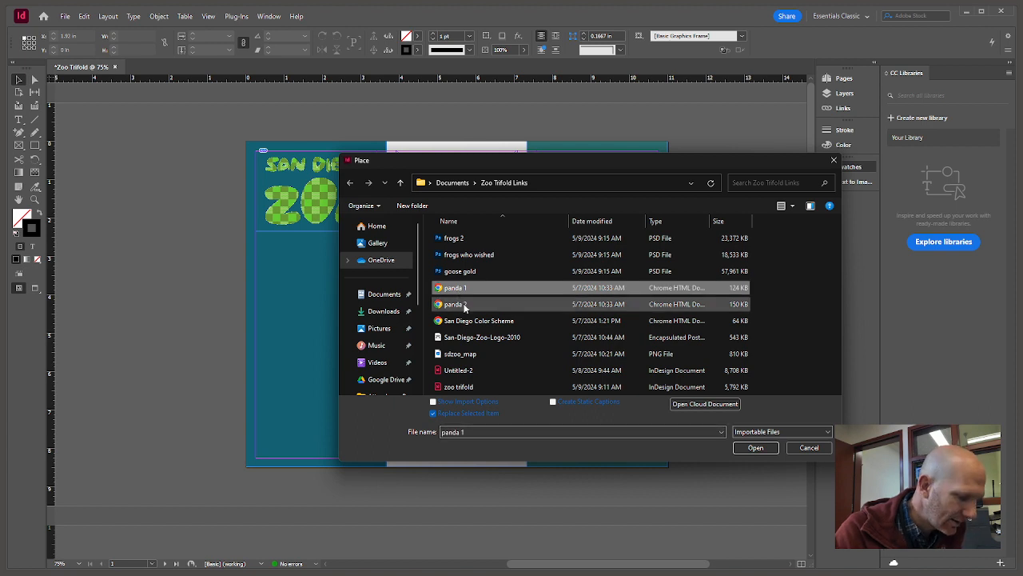
pyautogui.keyDown('ctrl'); pyautogui.click(464, 305); pyautogui.keyUp('ctrl')
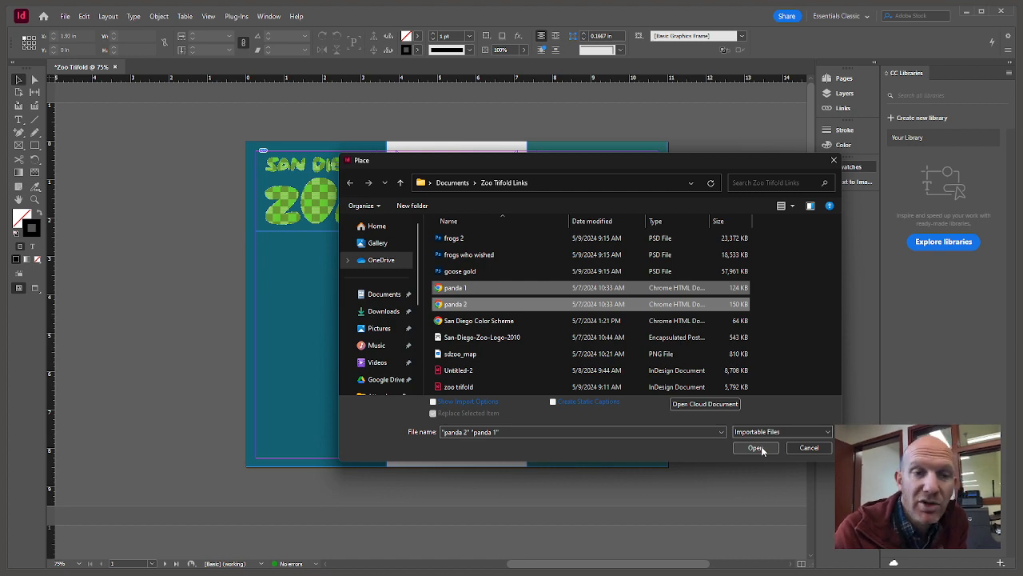
pyautogui.click(757, 448)
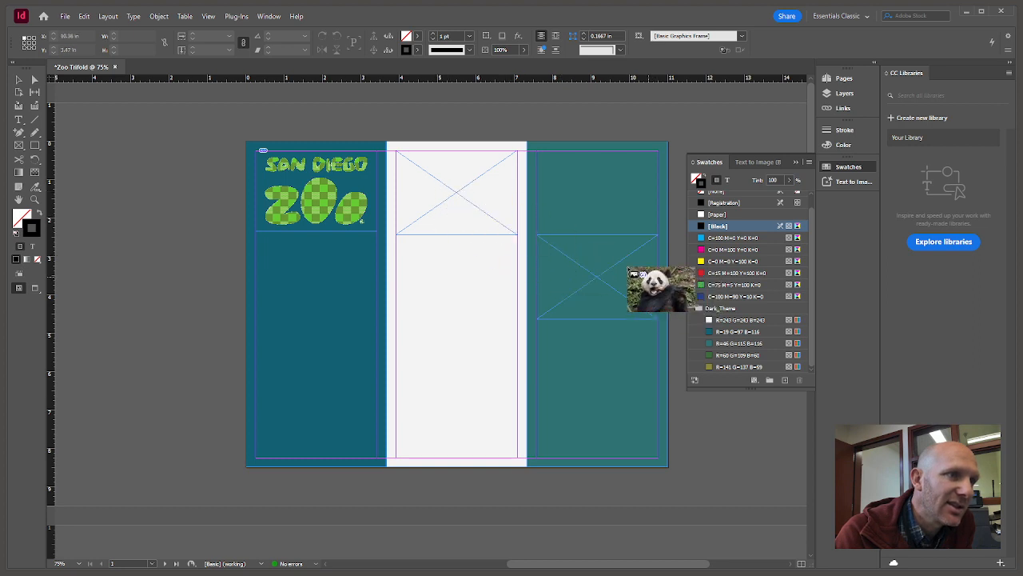
pyautogui.click(560, 256)
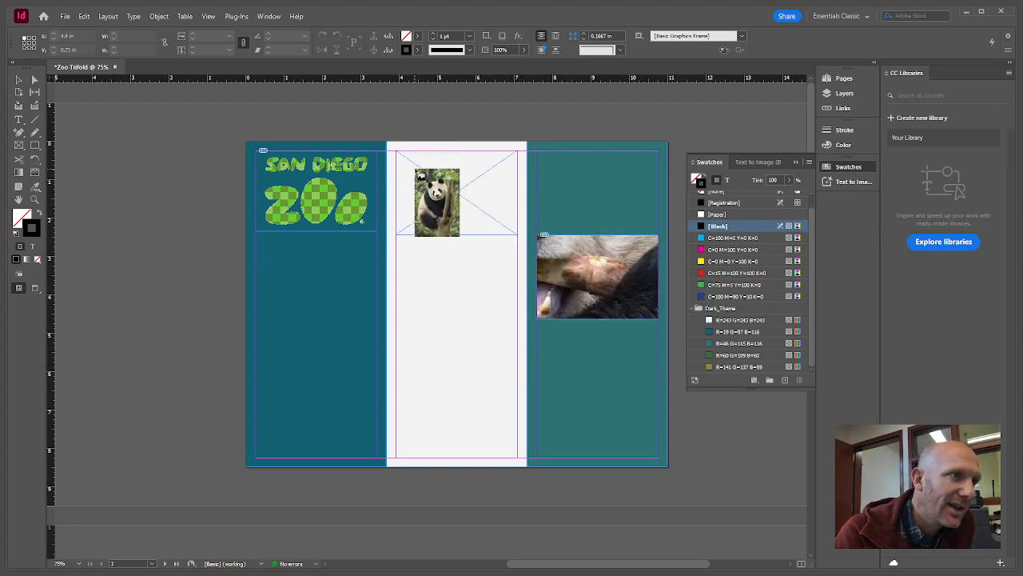
pyautogui.click(428, 176)
pyautogui.click(433, 183)
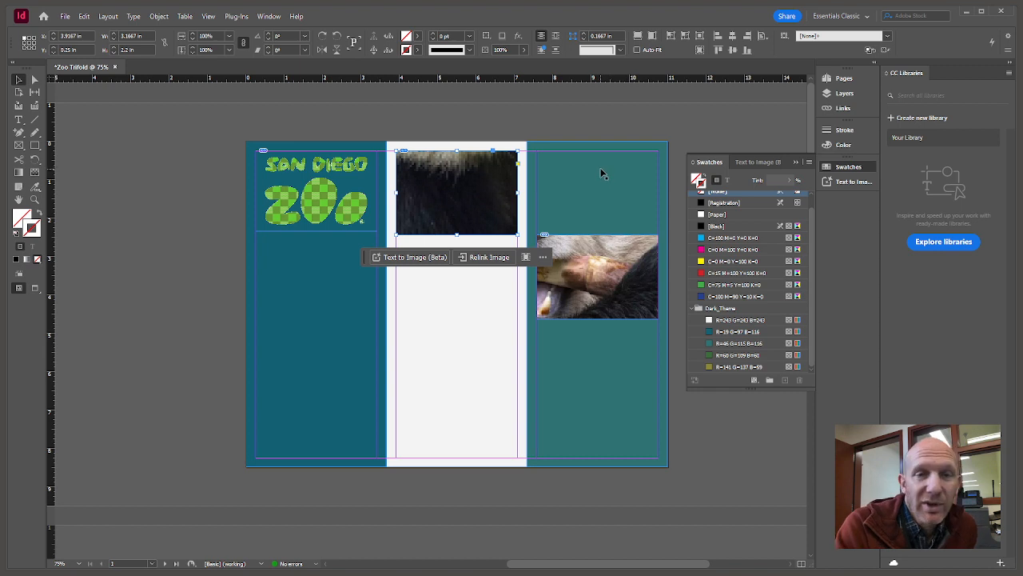
# - Fit the panda images in the middle-panel and third-panel frames using Fill Frame Proportionally
pyautogui.click(532, 123)
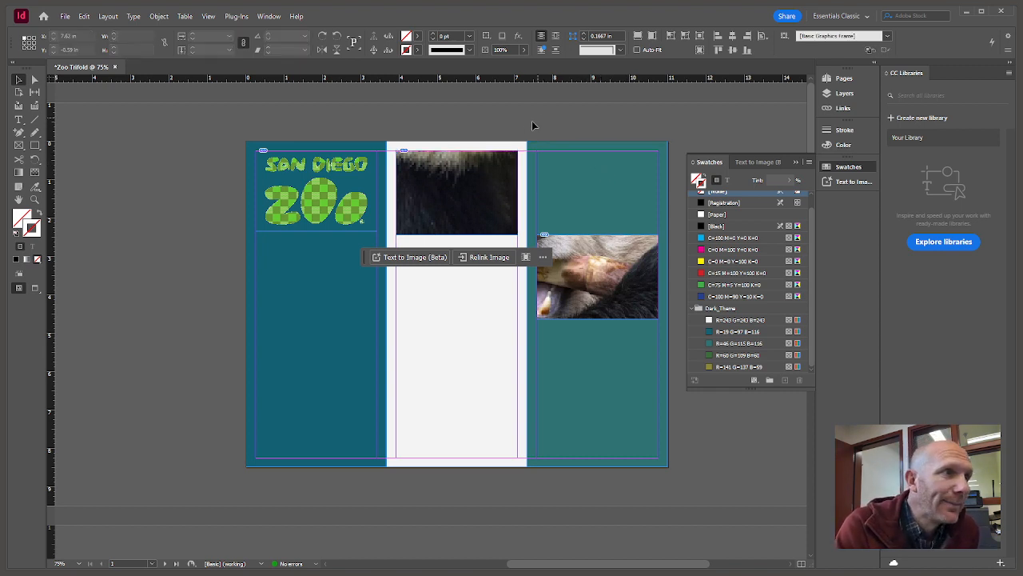
pyautogui.click(489, 169)
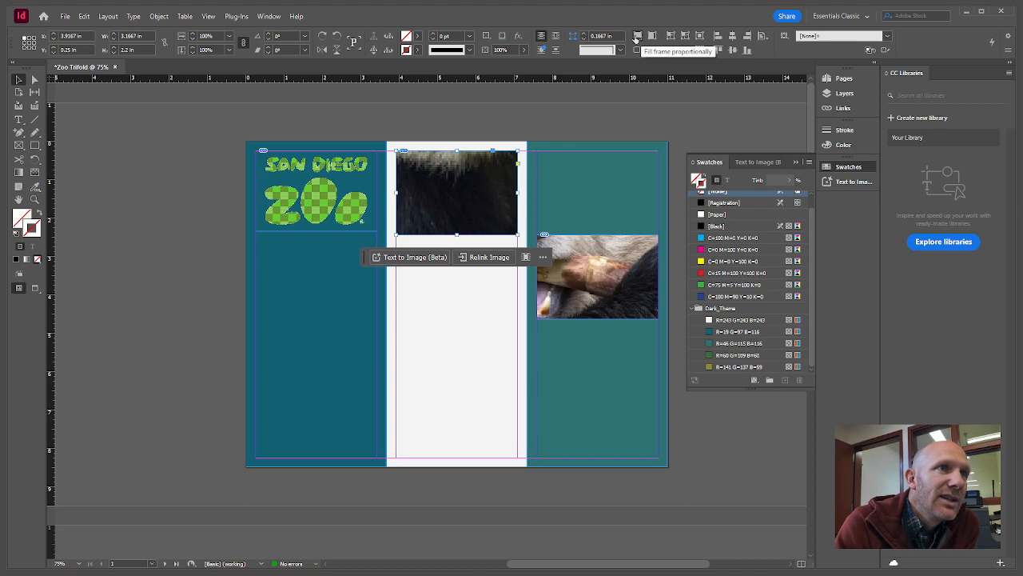
pyautogui.click(652, 36)
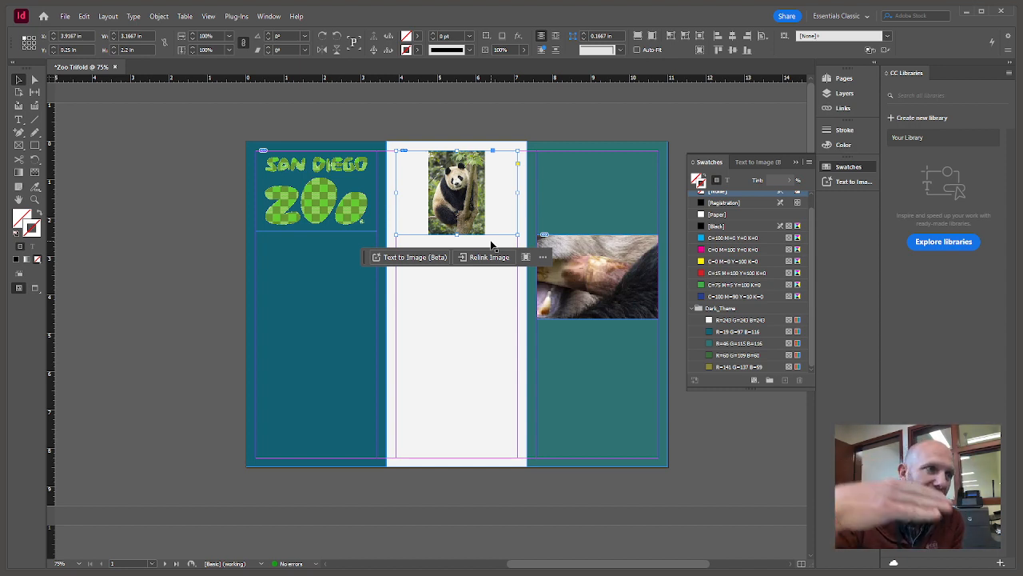
pyautogui.click(637, 38)
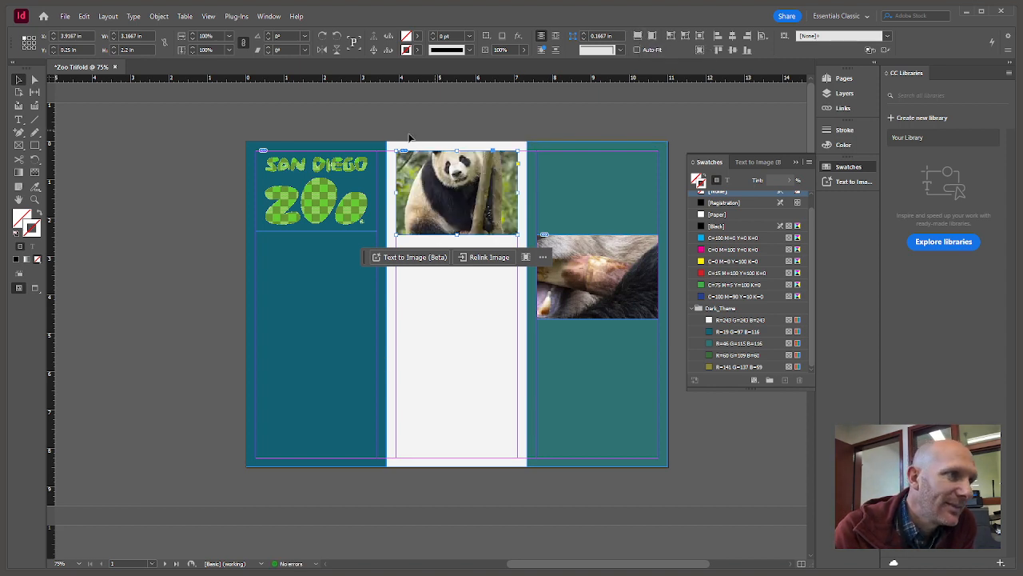
pyautogui.click(595, 257)
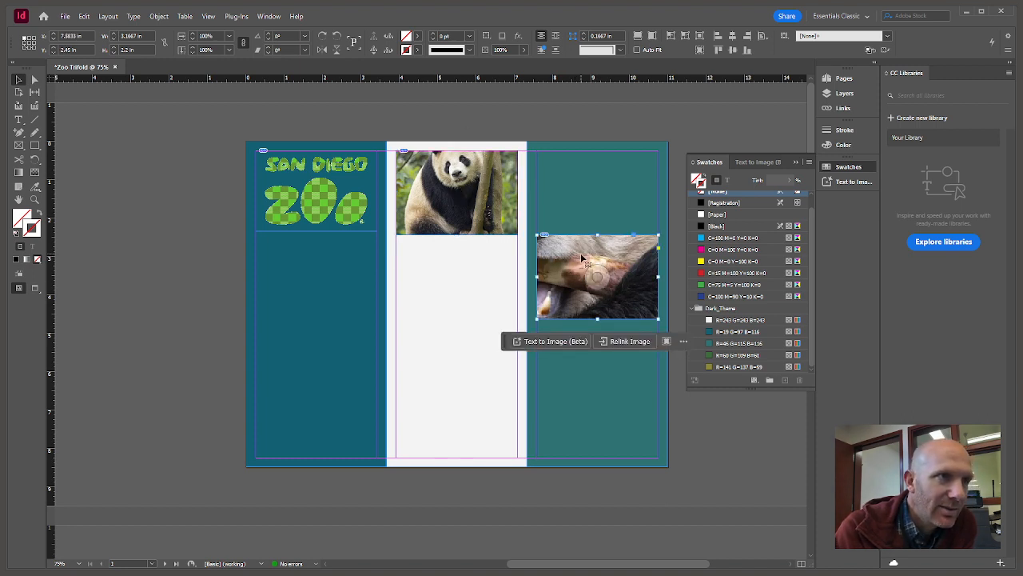
pyautogui.click(638, 36)
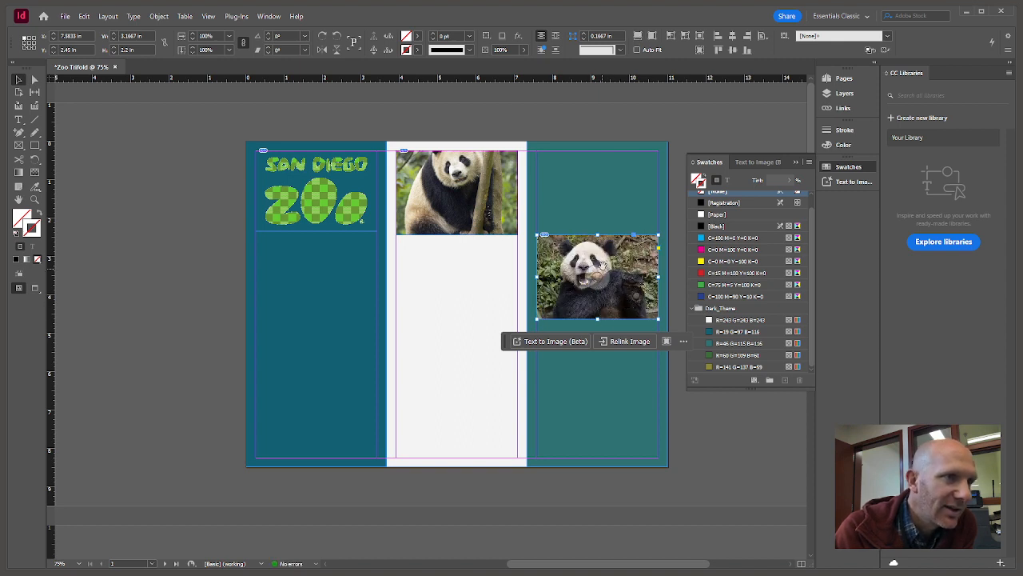
# - Shift the panda image down inside the middle panel's frame to a vertical offset of about -0.63 in, leaving the frame in place
pyautogui.click(455, 190)
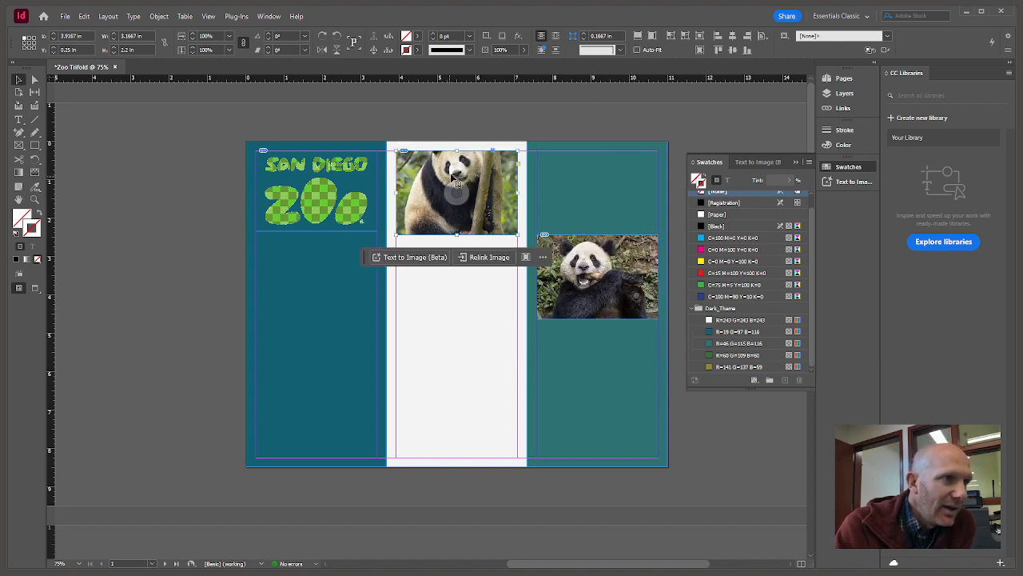
pyautogui.hotkey('ctrl', '2')
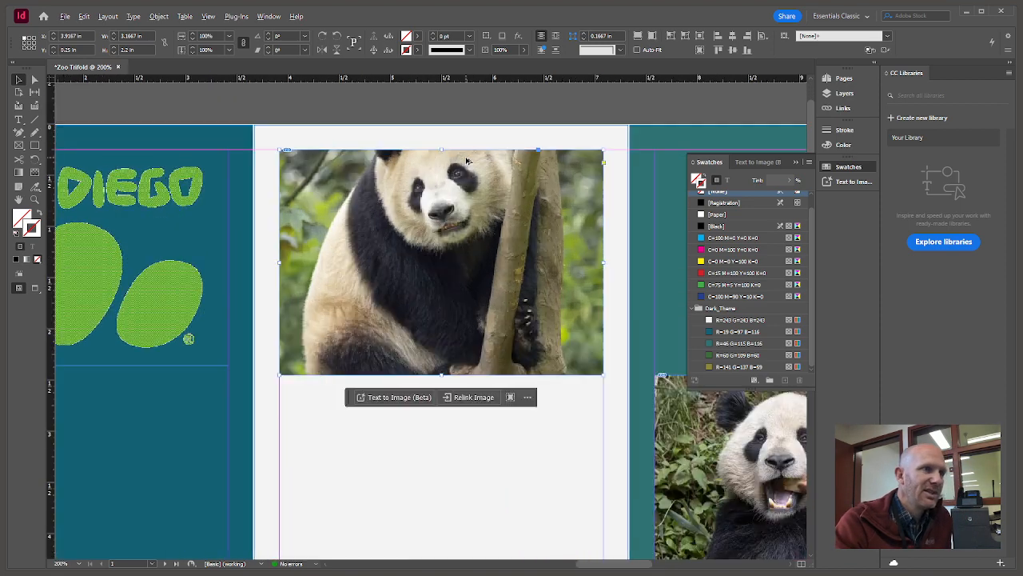
pyautogui.click(442, 262)
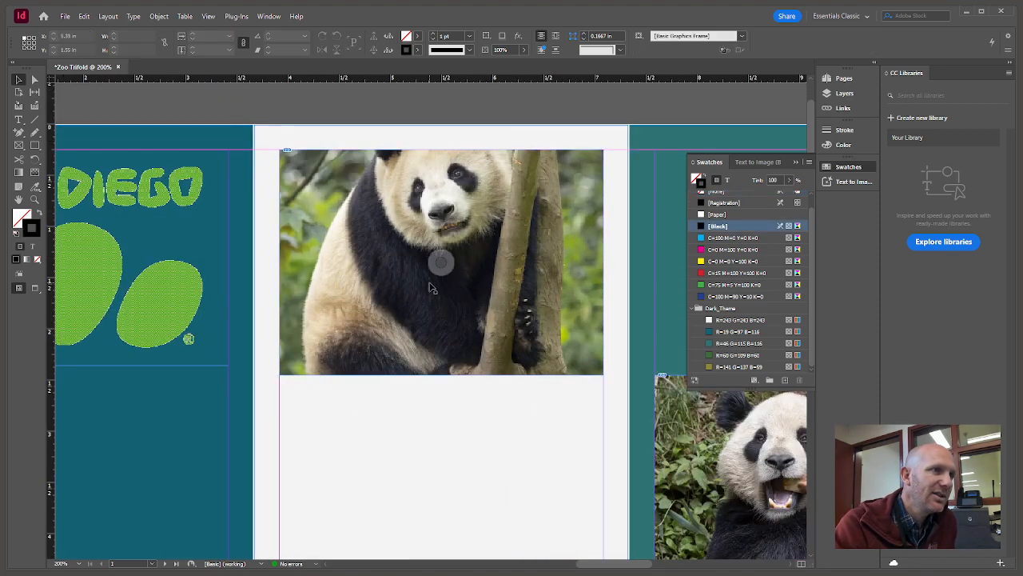
pyautogui.click(438, 264)
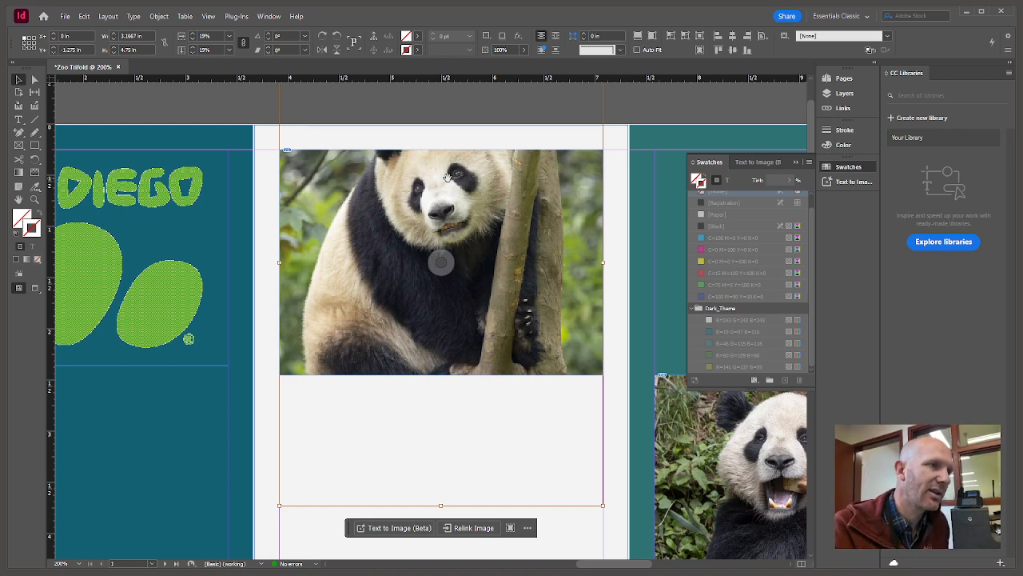
pyautogui.moveTo(449, 176); pyautogui.dragTo(450, 243)
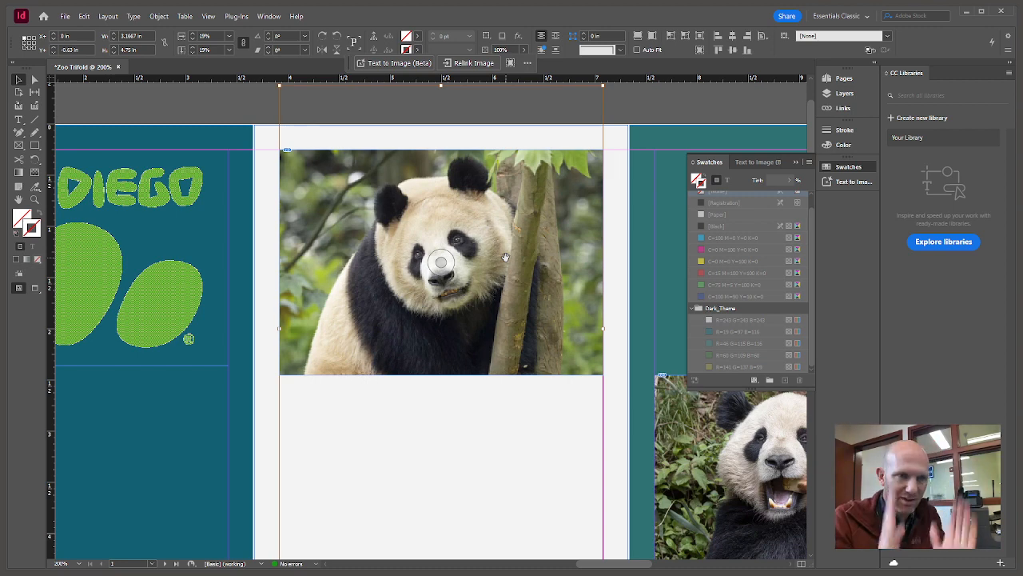
# - Nudge the panda image vertically inside the middle panel's frame to a vertical offset of -0.505 in and deselect it
pyautogui.press('Down')
pyautogui.press('Down')
pyautogui.press('Down')
pyautogui.press('Down')
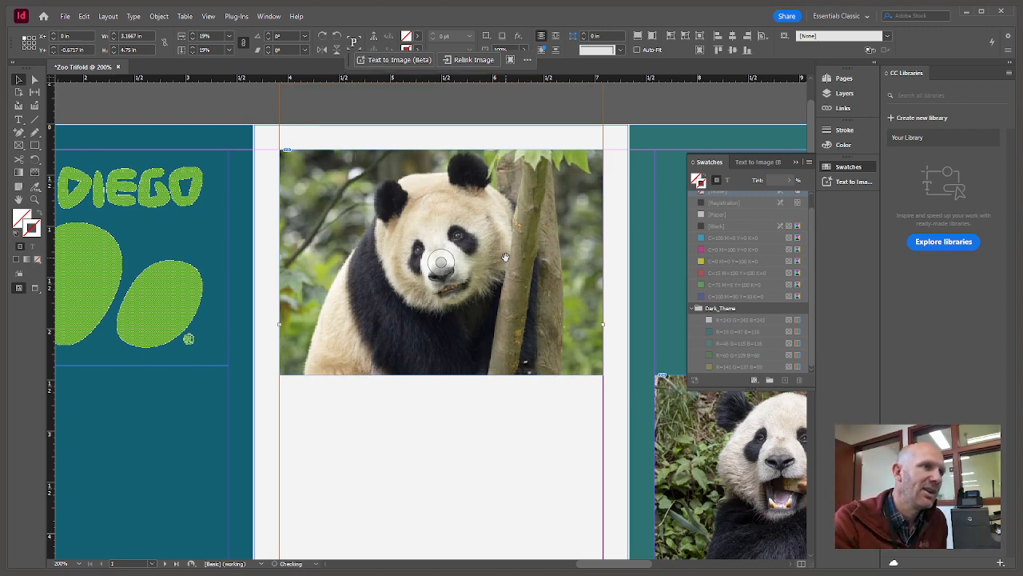
pyautogui.press('Down')
pyautogui.press('Down')
pyautogui.press('Down')
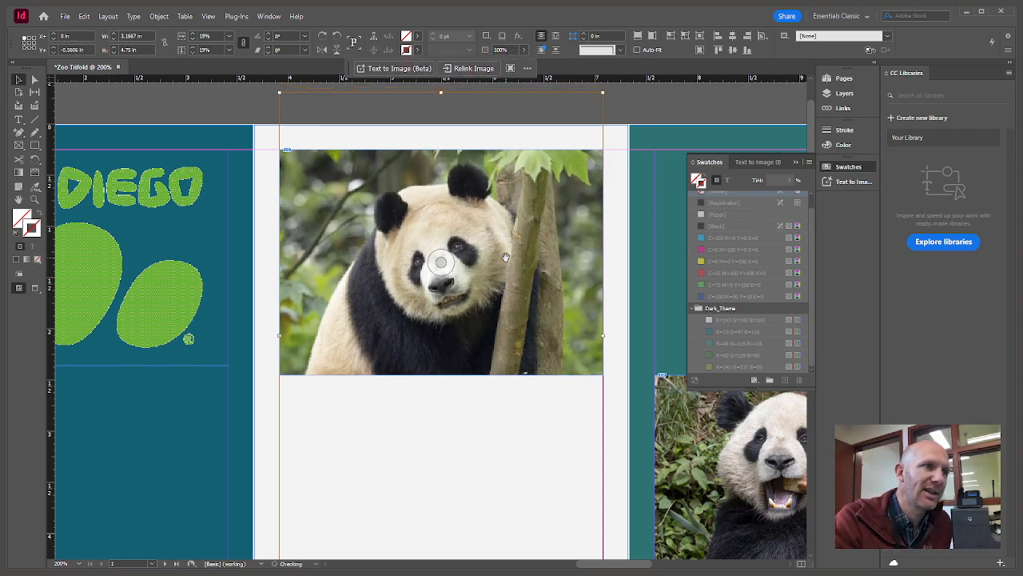
pyautogui.hotkey('shift', 'Down')
pyautogui.hotkey('shift', 'Down')
pyautogui.hotkey('shift', 'Down')
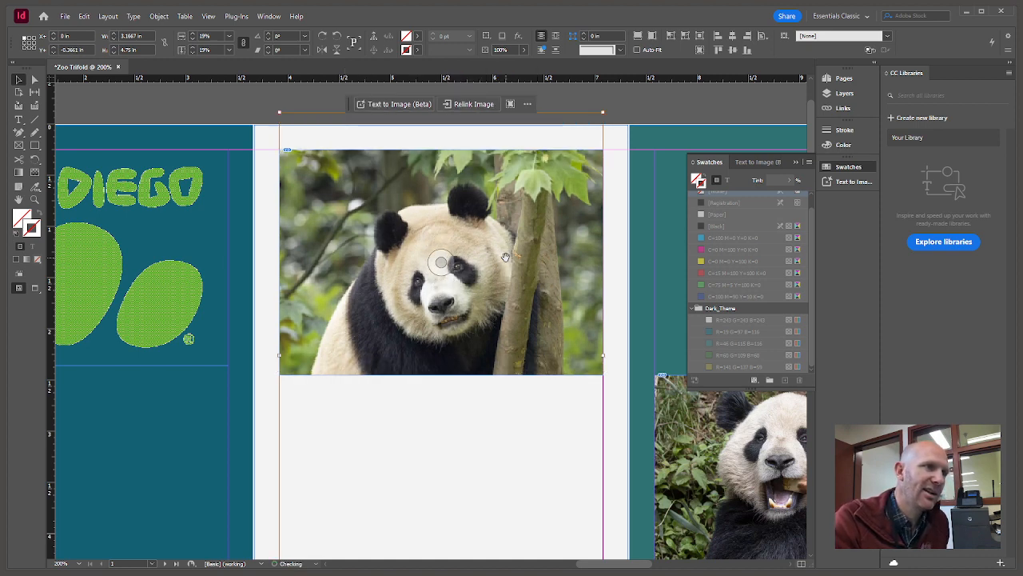
pyautogui.hotkey('shift', 'Up')
pyautogui.hotkey('shift', 'Up')
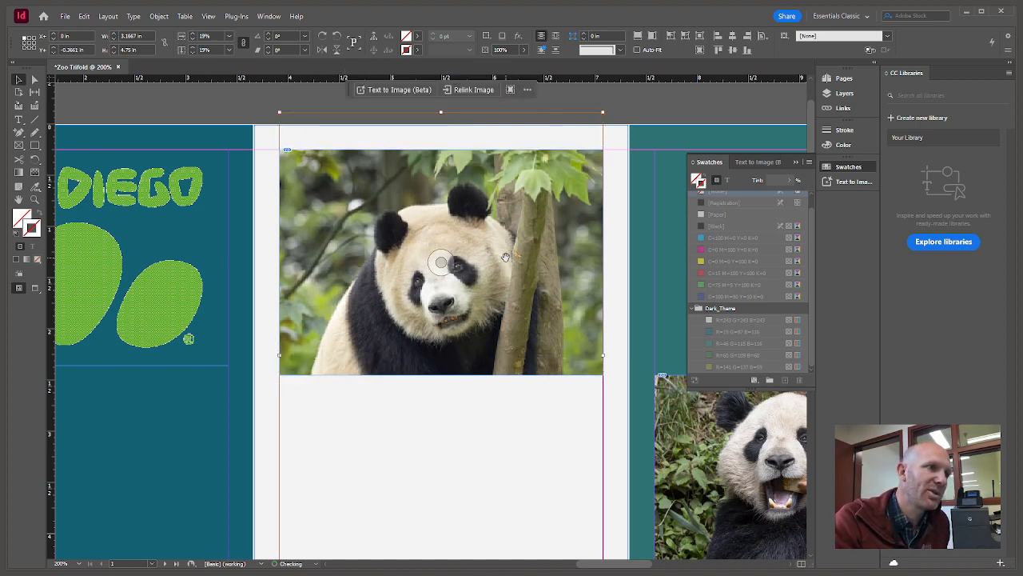
pyautogui.hotkey('shift', 'Up')
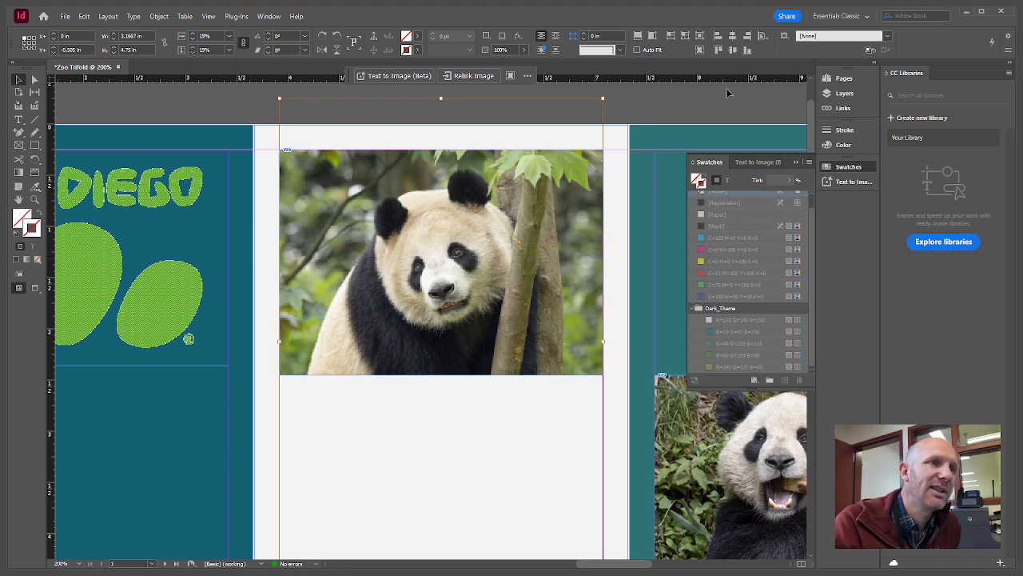
pyautogui.click(651, 100)
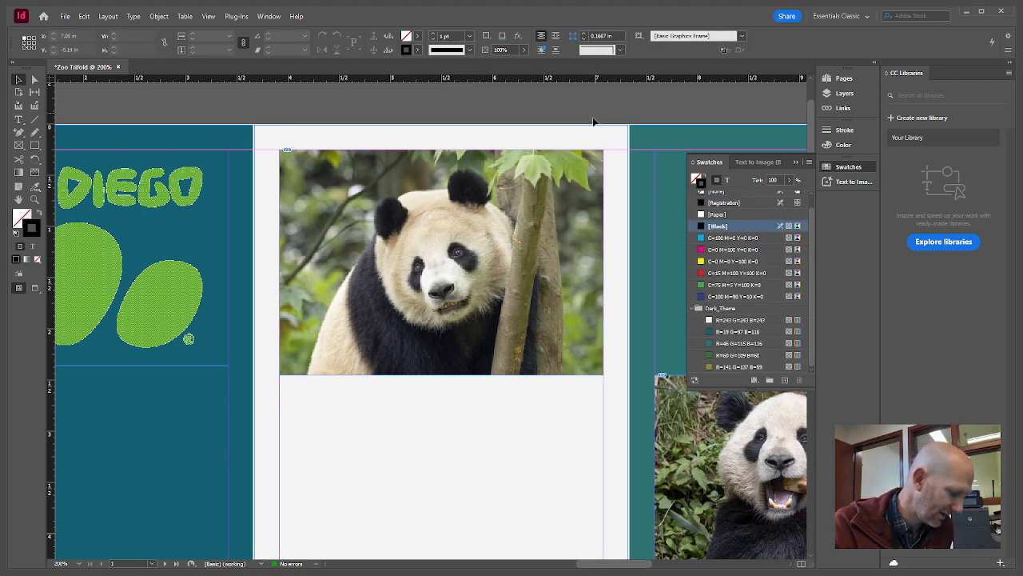
# - Nudge the third panel's panda frame slightly down to a Y position of 2.4639 in and deselect it
pyautogui.scroll(-2, 569, 185)
pyautogui.moveTo(579, 283); pyautogui.dragTo(445, 237)
pyautogui.click(587, 295)
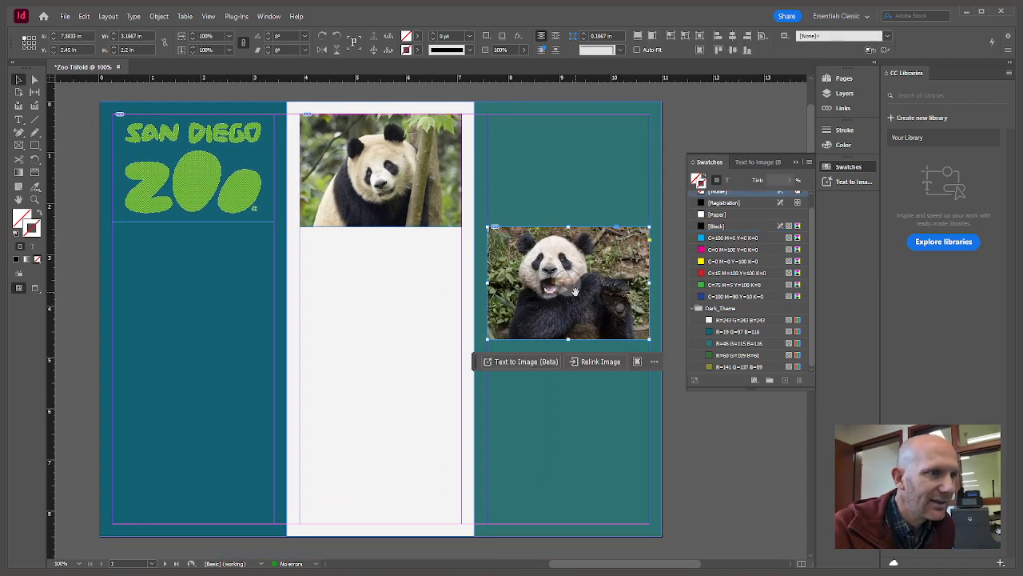
pyautogui.press('Down')
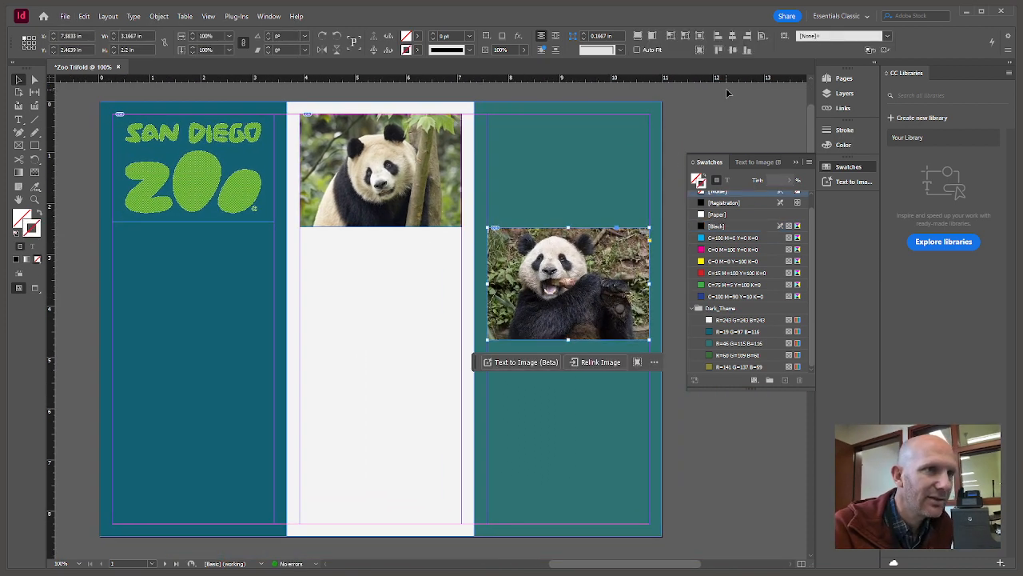
pyautogui.click(724, 114)
# - Draw an empty image frame of about 3.17 by 2.48 in between the margins at the bottom of the middle panel
pyautogui.moveTo(441, 373); pyautogui.dragTo(468, 333)
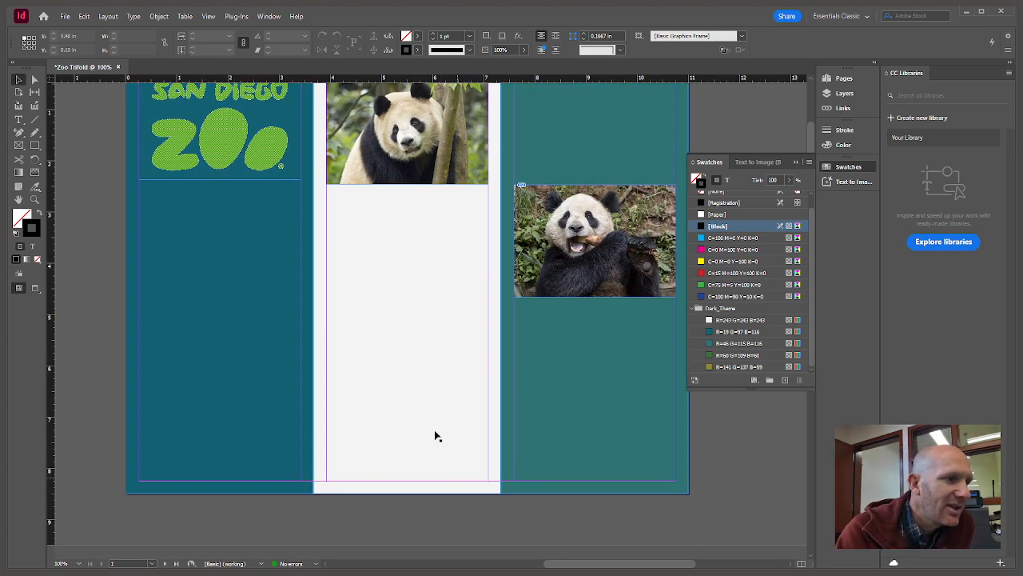
pyautogui.click(21, 146)
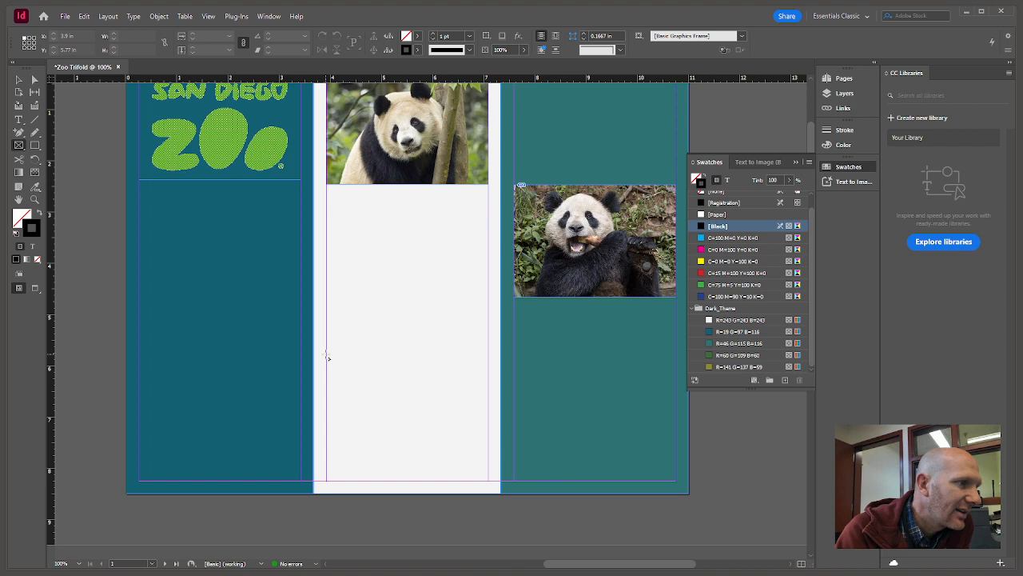
pyautogui.moveTo(327, 355); pyautogui.dragTo(488, 480)
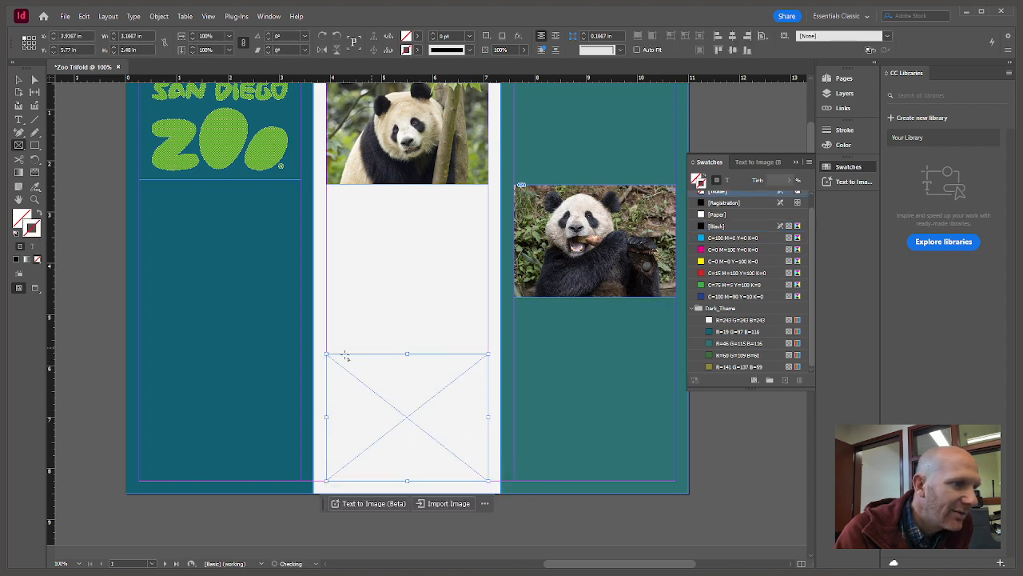
# - Generate a Text to Image picture in the middle panel's new frame with the prompt "green bamboo growing"
pyautogui.click(373, 504)
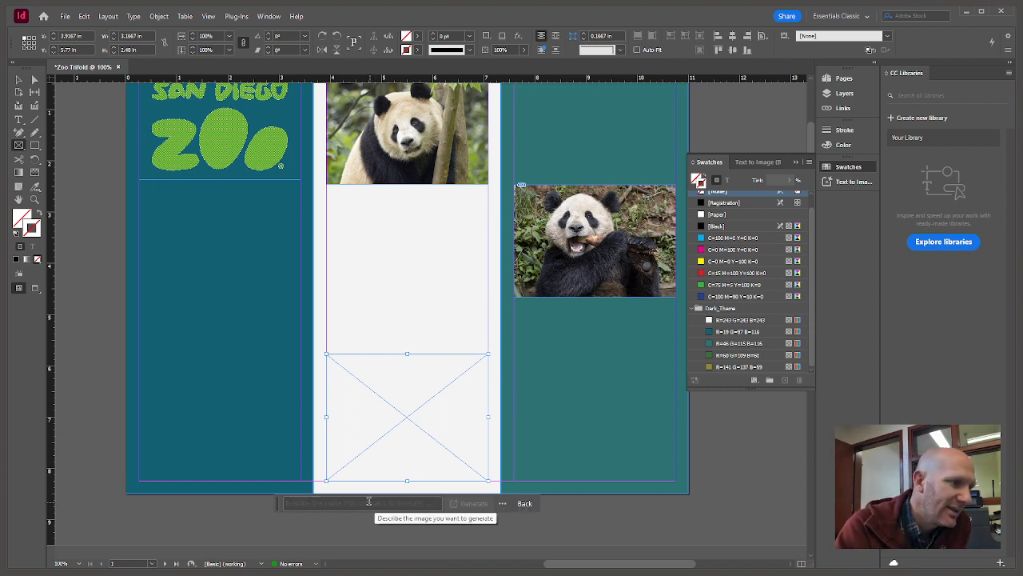
pyautogui.click(369, 502)
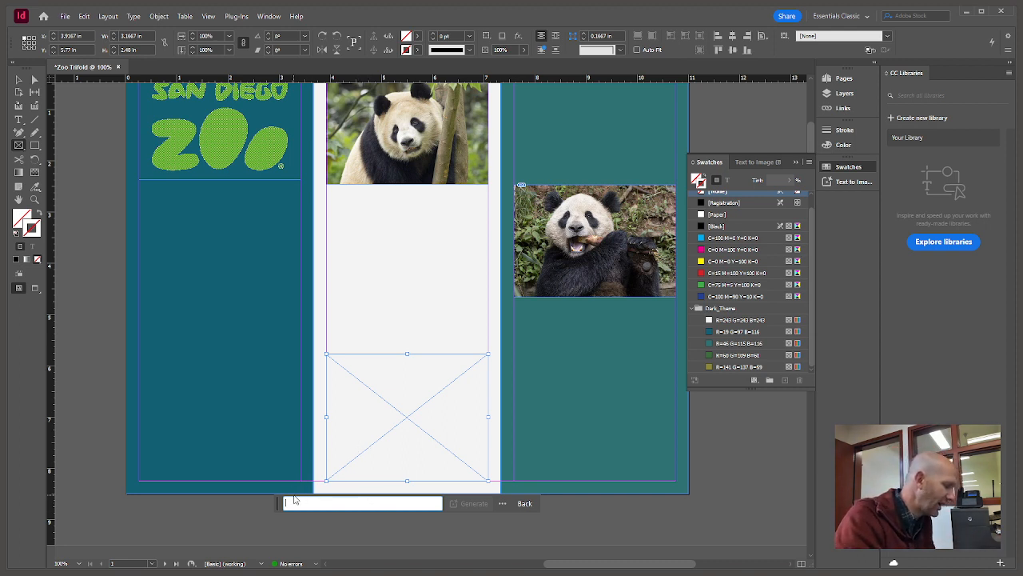
pyautogui.write('cre')
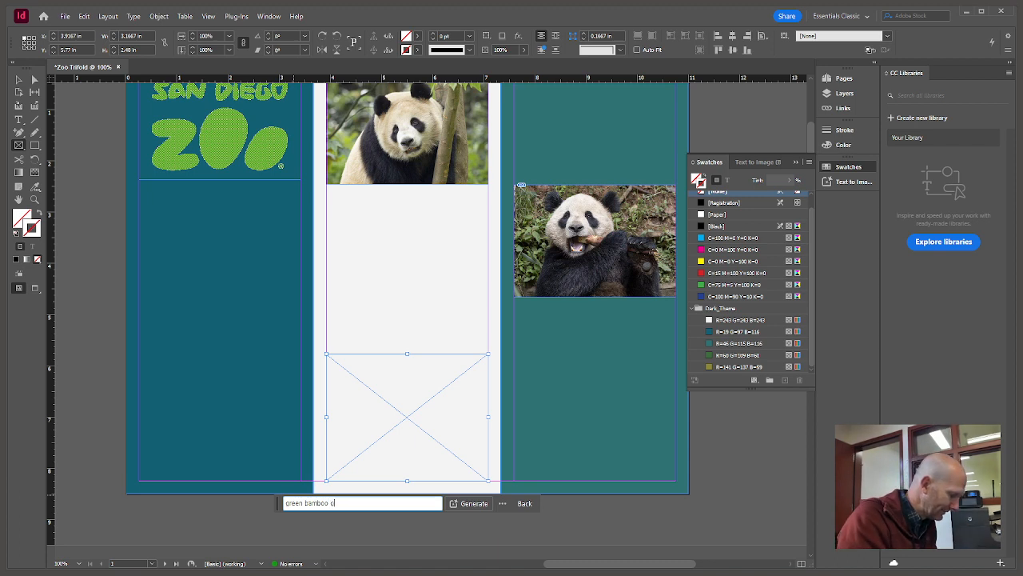
pyautogui.press('Return')
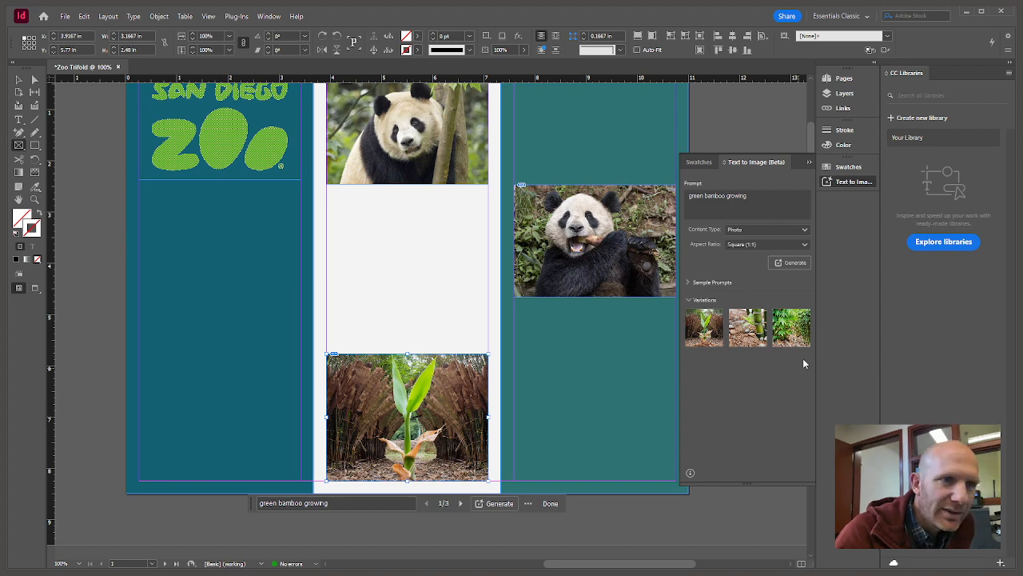
# - Apply the third bamboo variation to the frame, and generate another set of variations from the same prompt
pyautogui.click(788, 332)
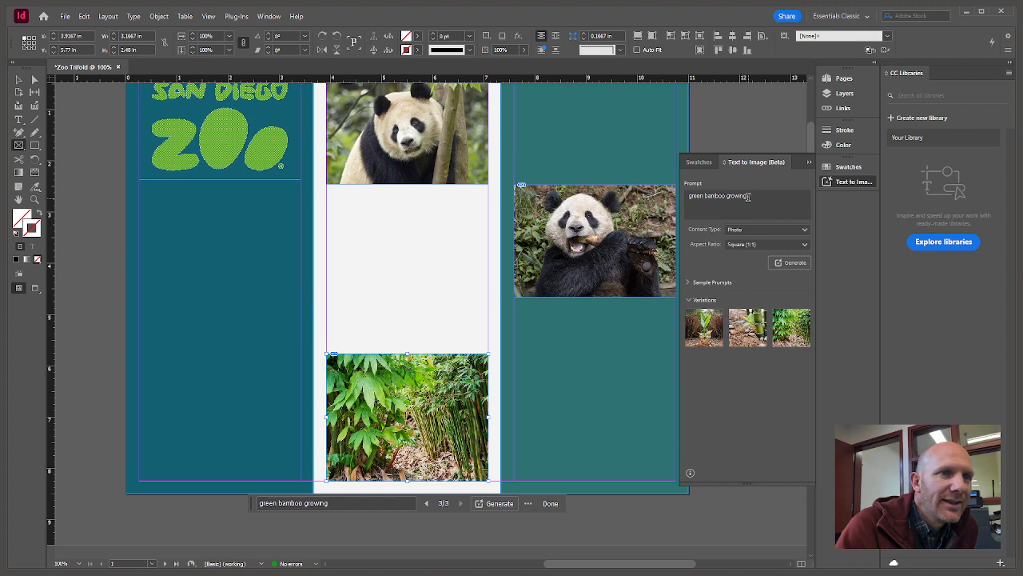
pyautogui.click(791, 262)
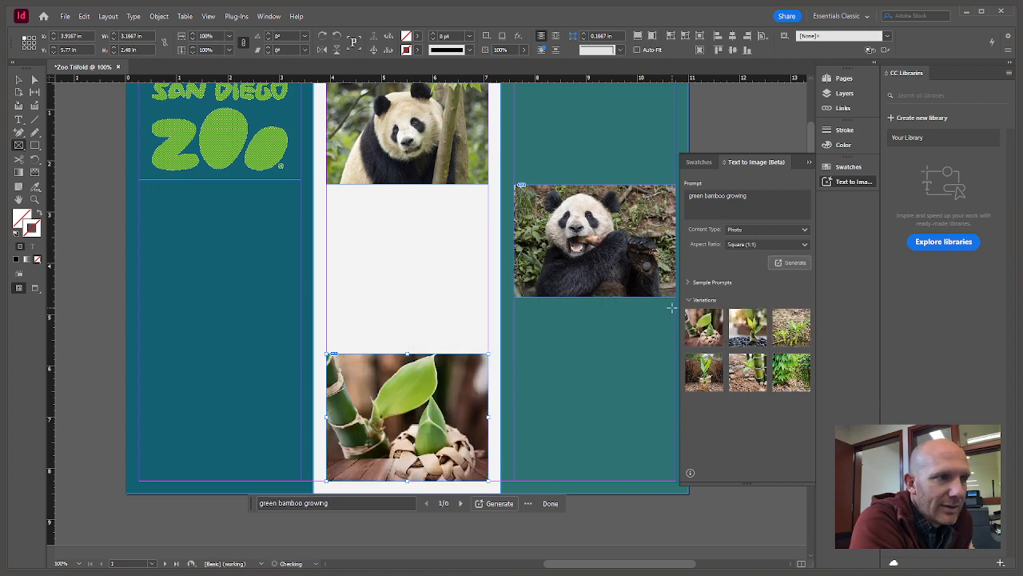
# - Apply the sixth "green bamboo growing" variation to the middle panel's bottom frame and deselect it
pyautogui.click(804, 332)
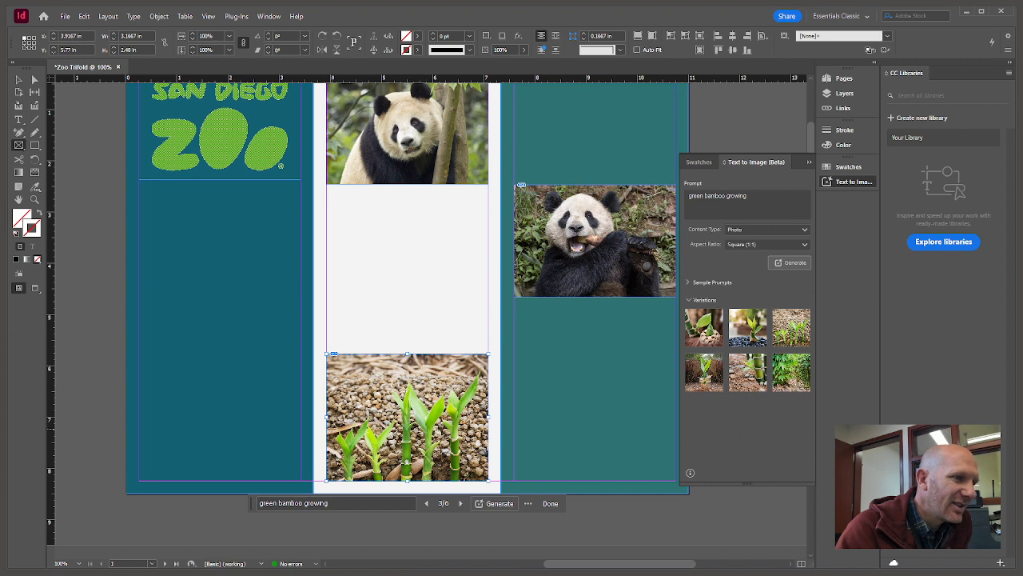
pyautogui.click(791, 371)
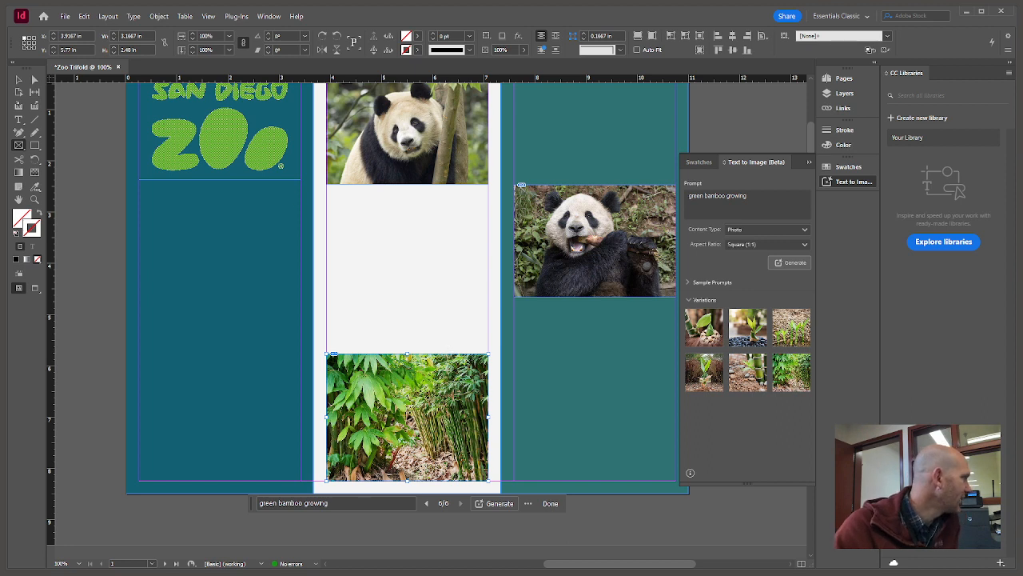
pyautogui.click(19, 80)
pyautogui.click(83, 182)
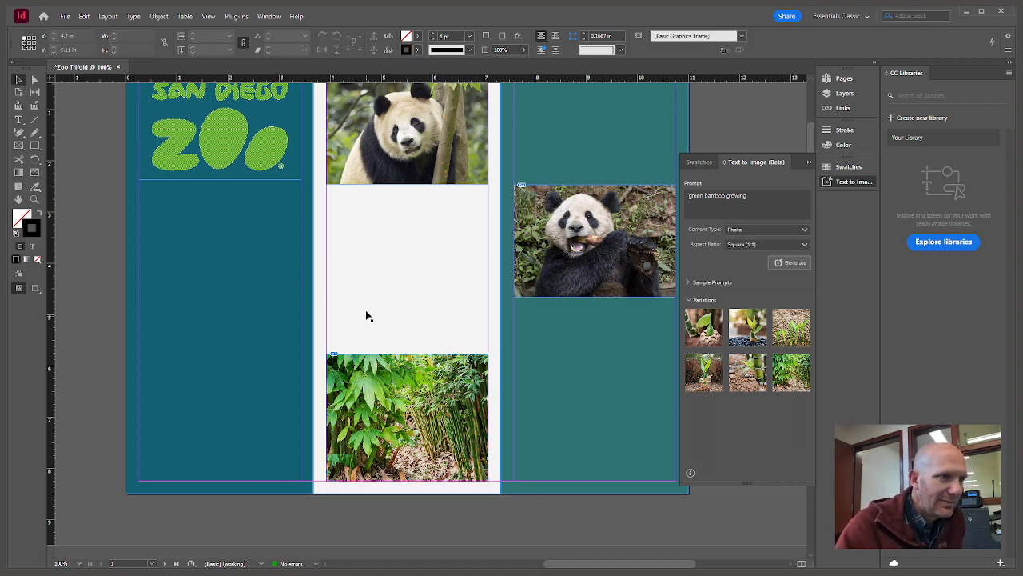
# - Shorten the first panel's blue background from its upper edge to start at Y 2.45 in, just below the zoo logo, and deselect it
pyautogui.scroll(3, 360, 299)
pyautogui.scroll(-1, 383, 300)
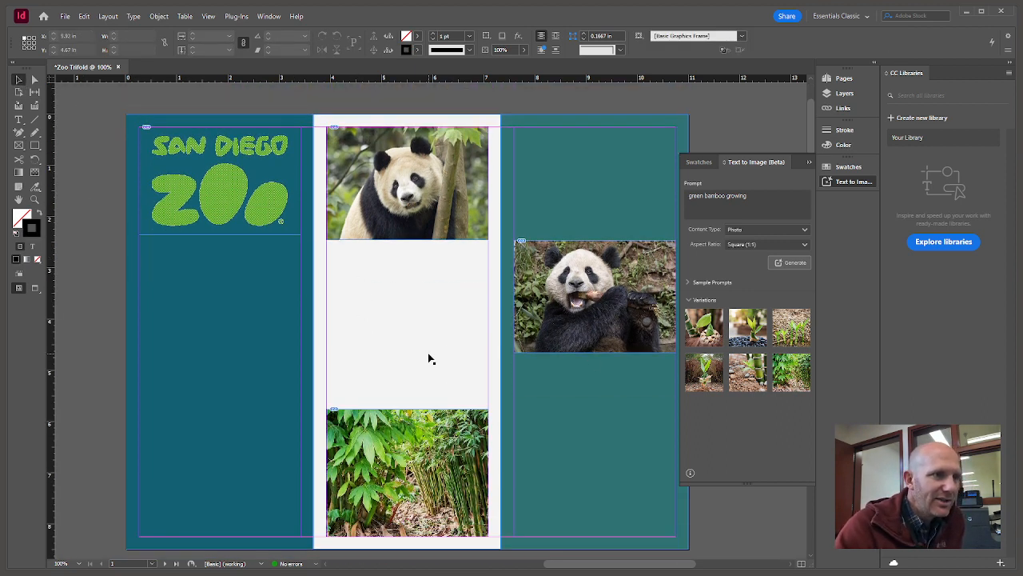
pyautogui.click(600, 308)
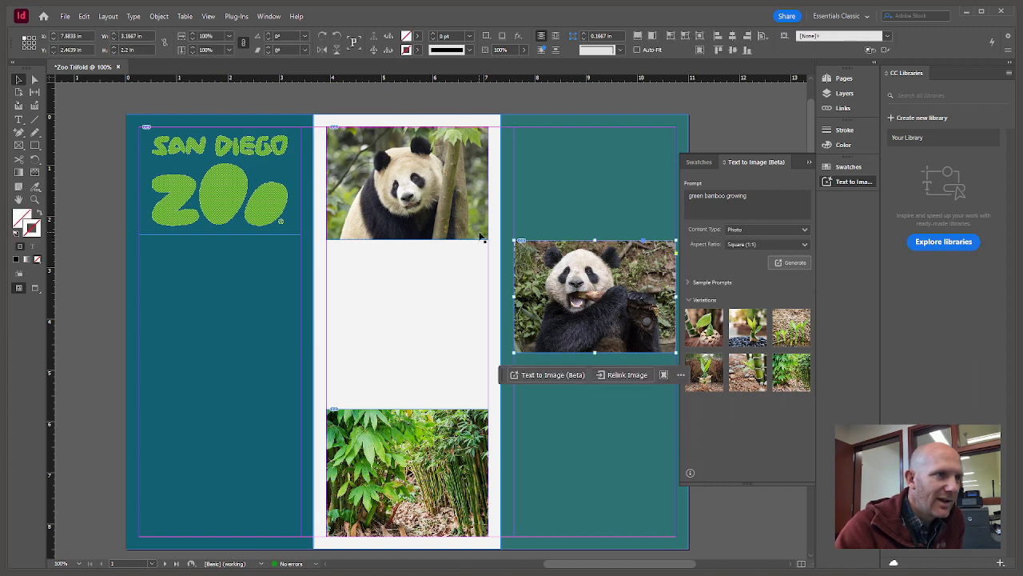
pyautogui.click(600, 194)
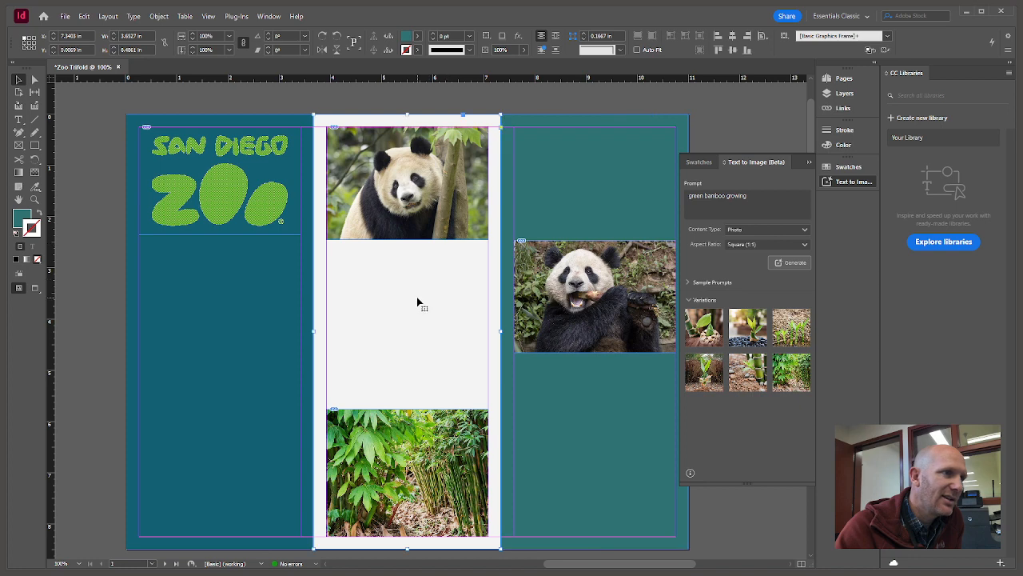
pyautogui.click(251, 274)
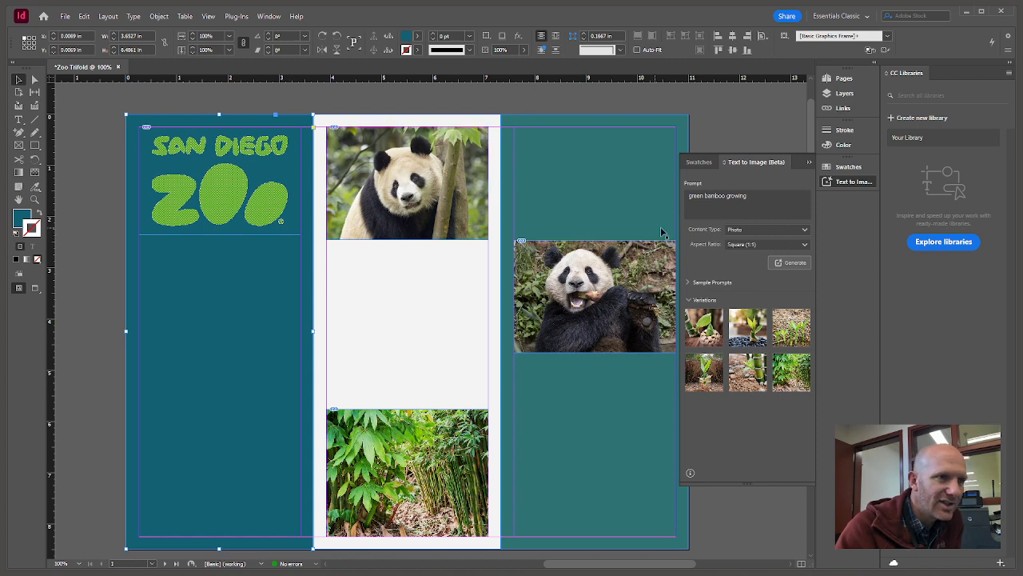
pyautogui.moveTo(219, 113); pyautogui.dragTo(223, 240)
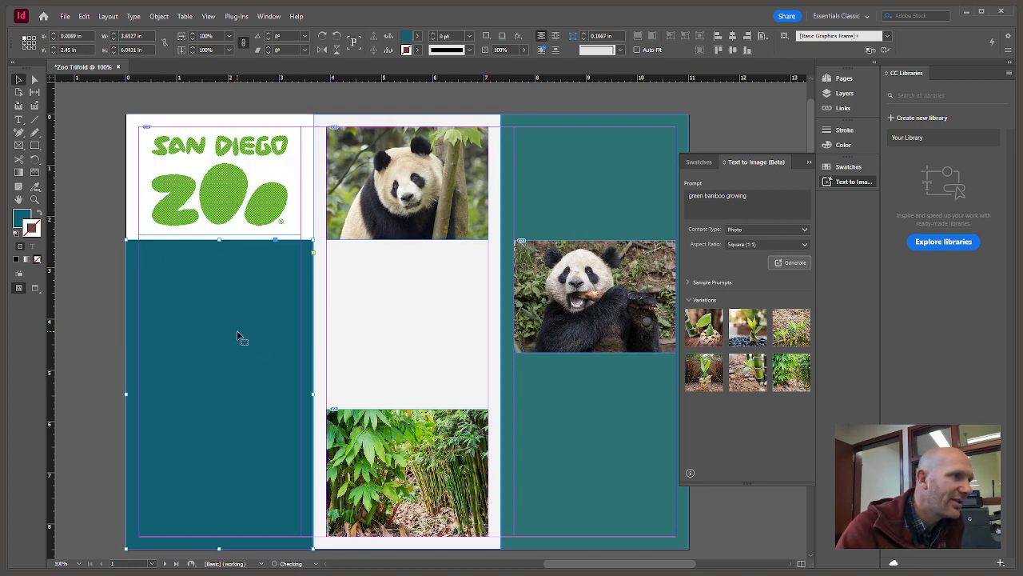
pyautogui.click(85, 221)
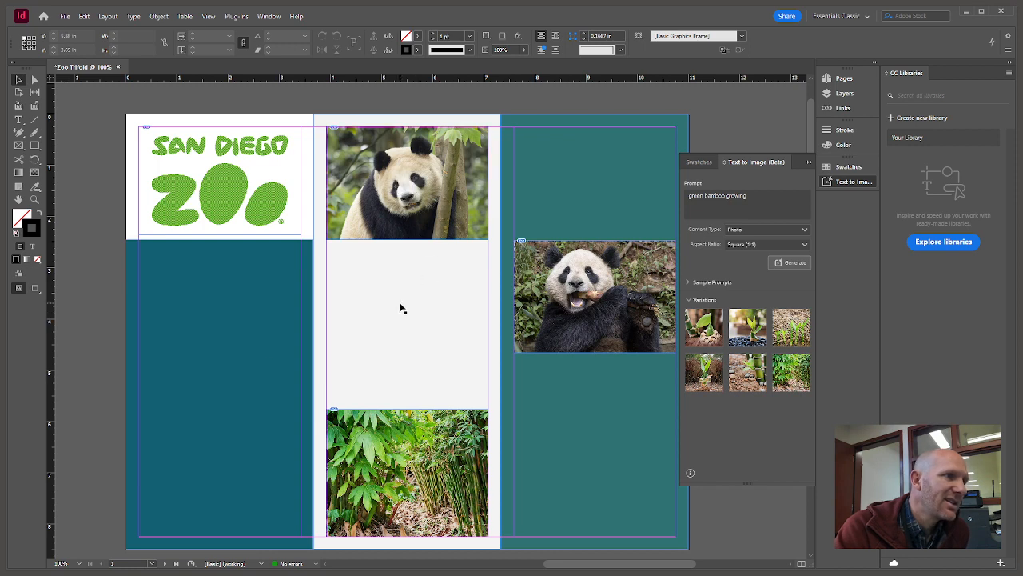
# - Try shortening the middle panel's background to about 6.04 in tall, and restore it to full page height
pyautogui.click(415, 249)
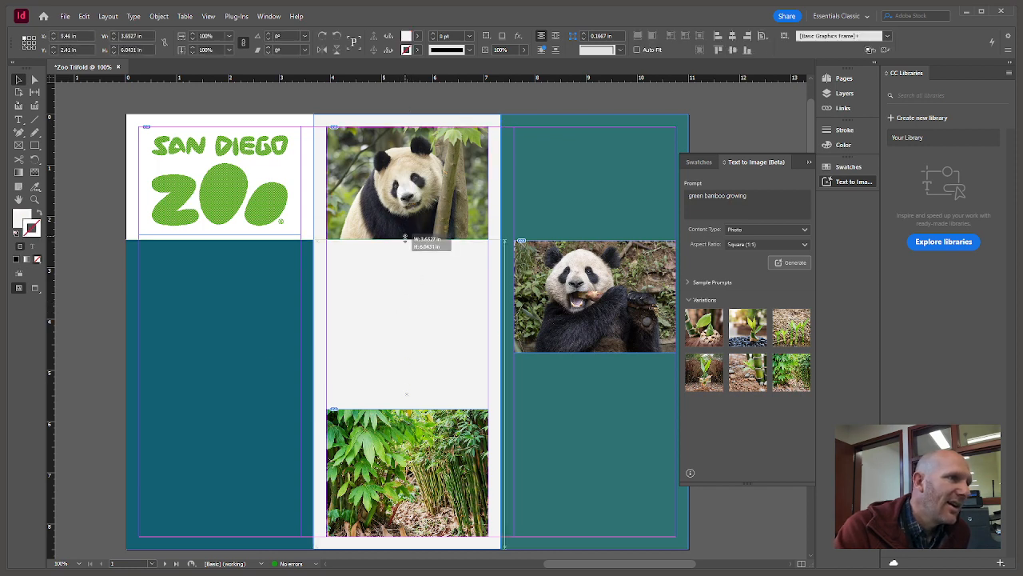
pyautogui.moveTo(405, 239); pyautogui.dragTo(418, 125)
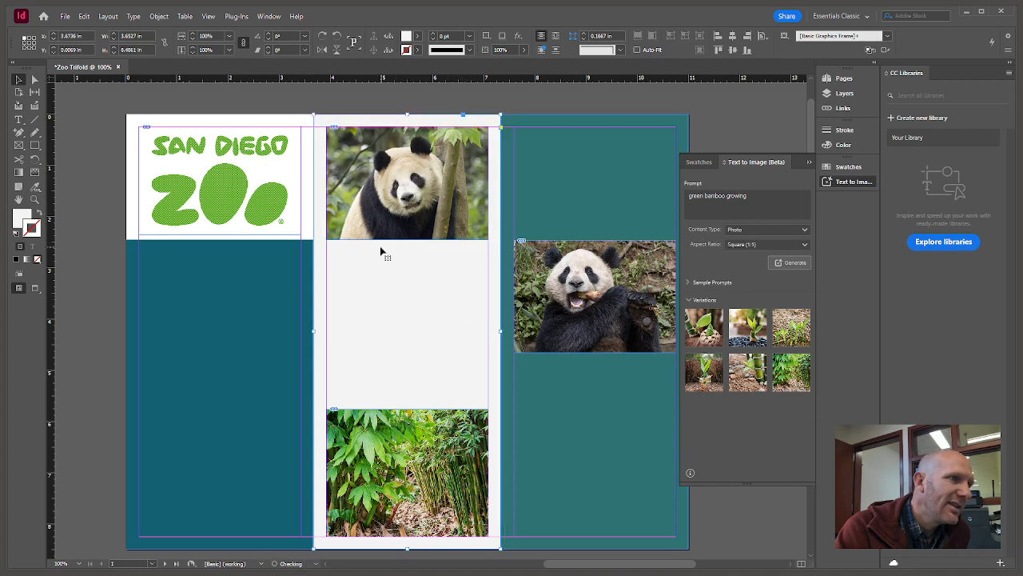
# - Change the full-height middle panel background's fill to the light grey #e3e3e3 and deselect it
pyautogui.click(27, 219)
pyautogui.doubleClick(28, 218)
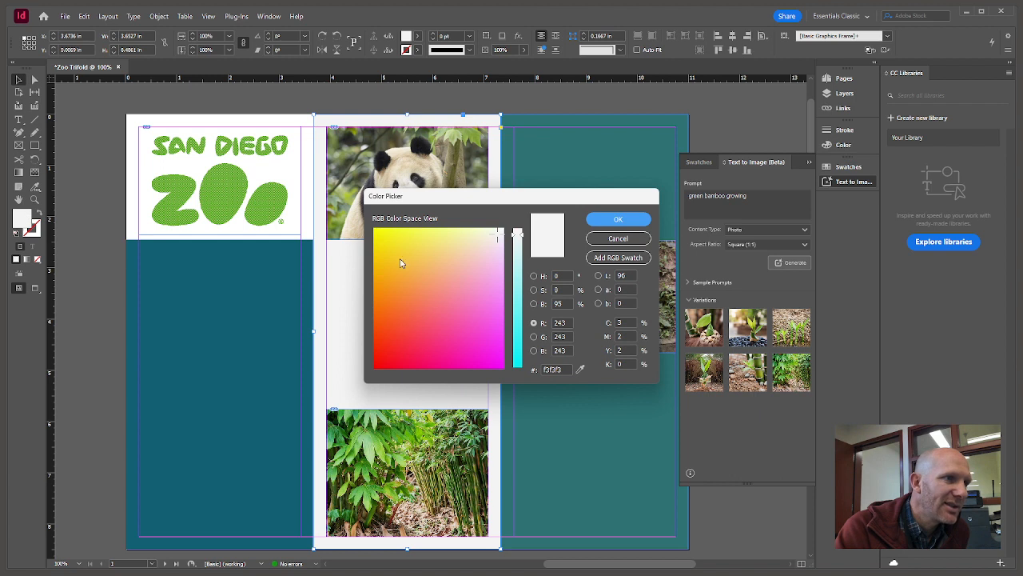
pyautogui.click(534, 275)
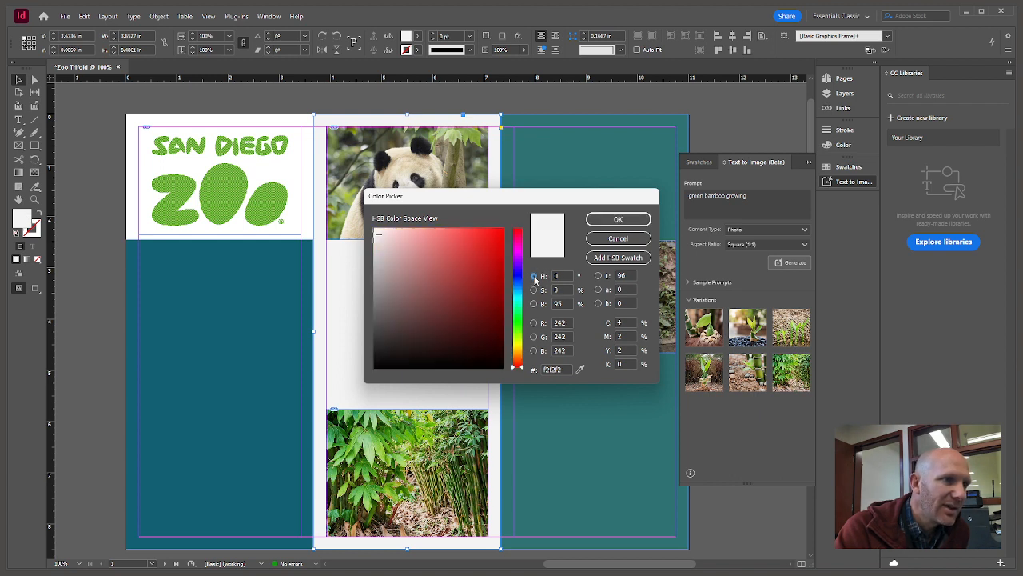
pyautogui.click(534, 289)
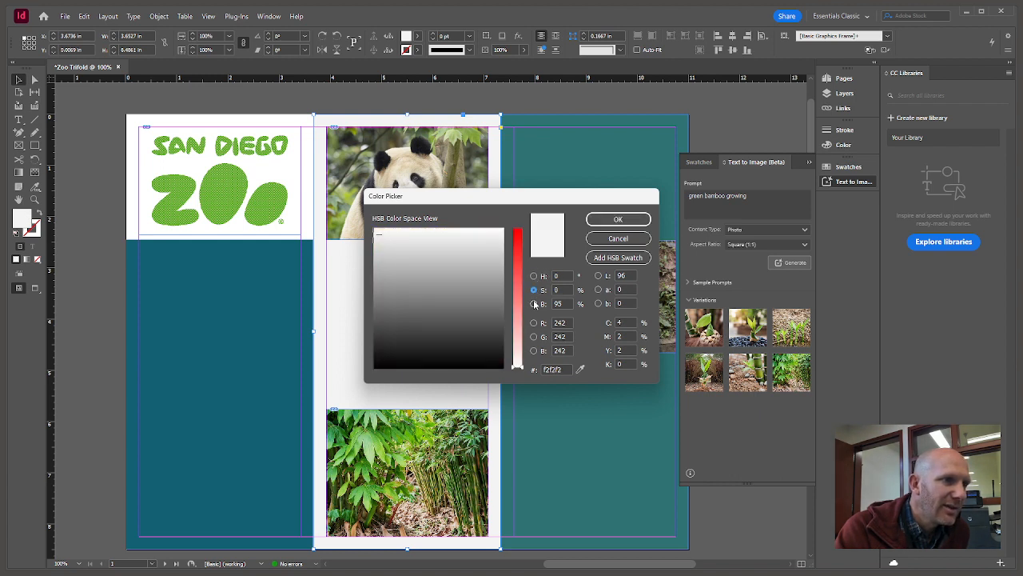
pyautogui.click(534, 304)
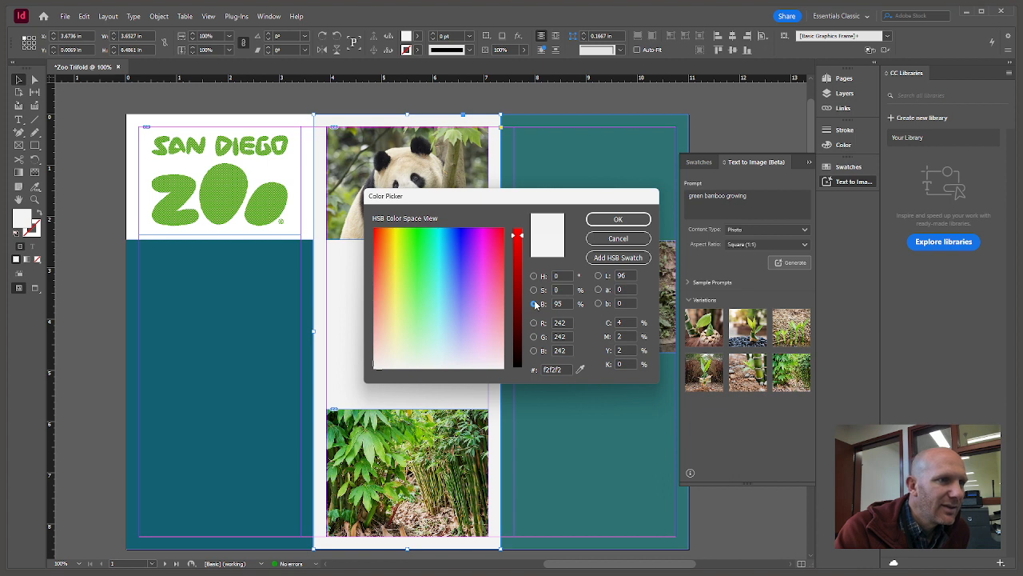
pyautogui.click(534, 276)
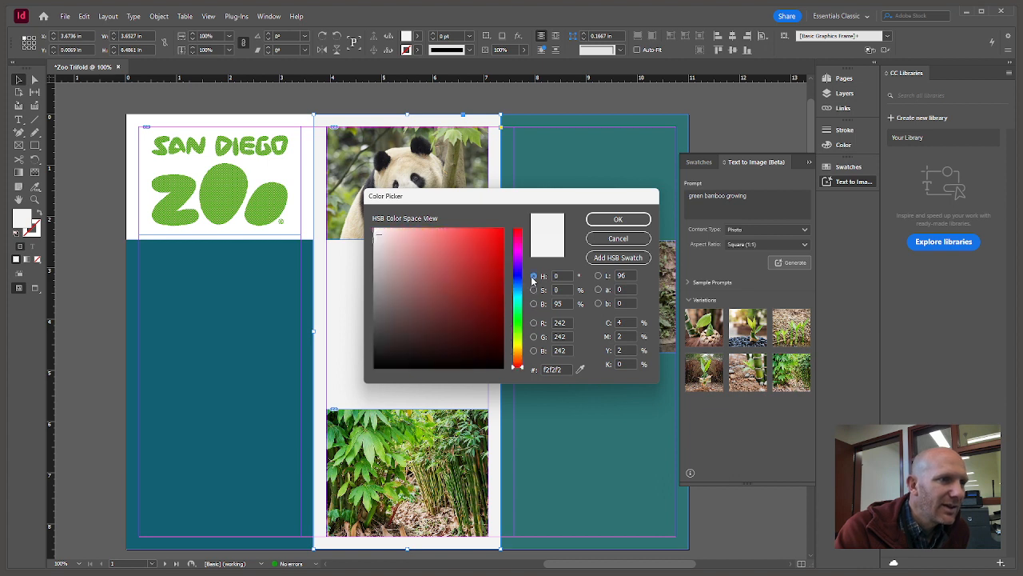
pyautogui.click(376, 246)
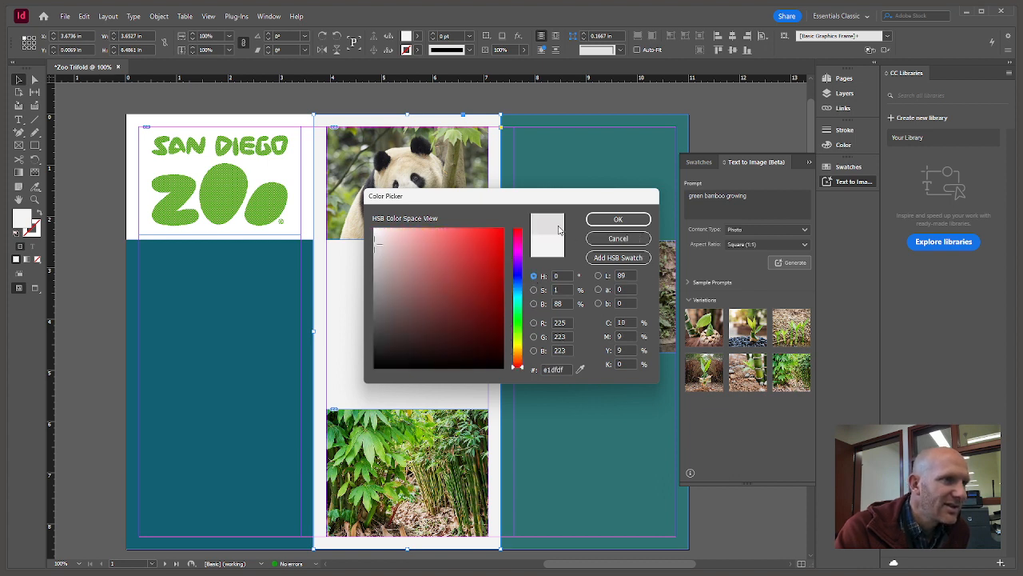
pyautogui.click(374, 245)
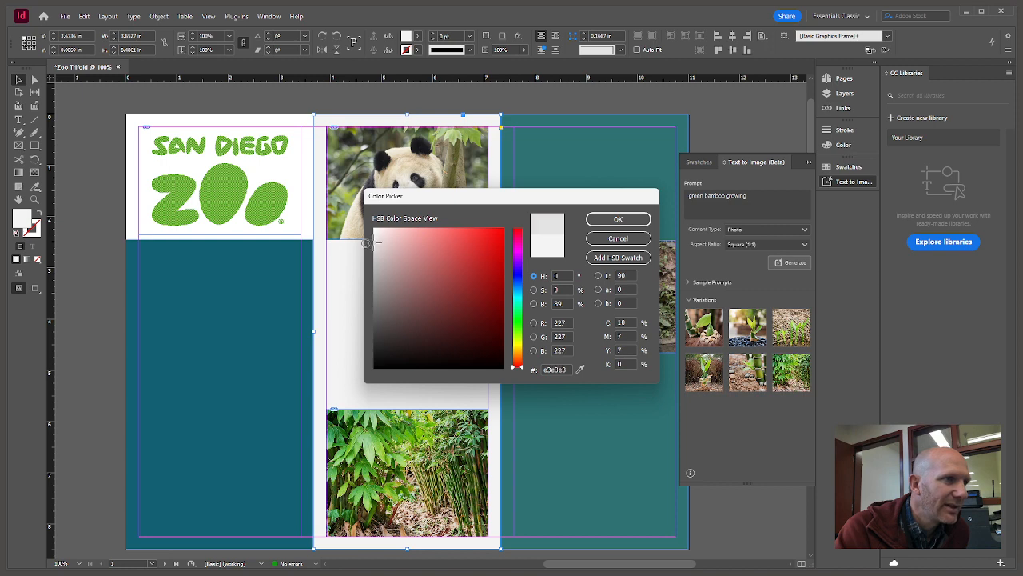
pyautogui.click(606, 221)
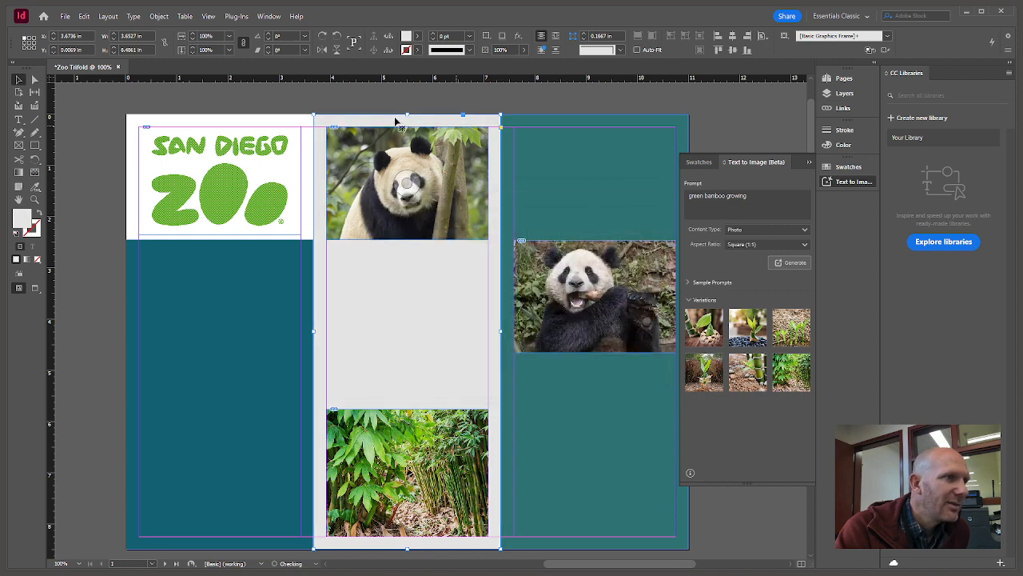
pyautogui.click(81, 106)
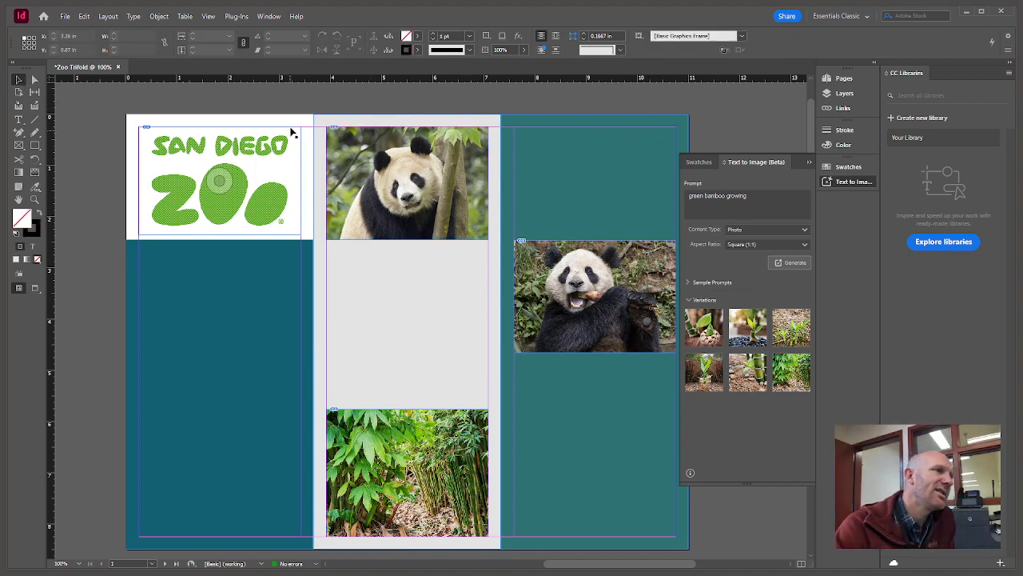
# - Check the layout with guides hidden and Overprint Preview on, and return to the normal view
pyautogui.hotkey('ctrl', ';')
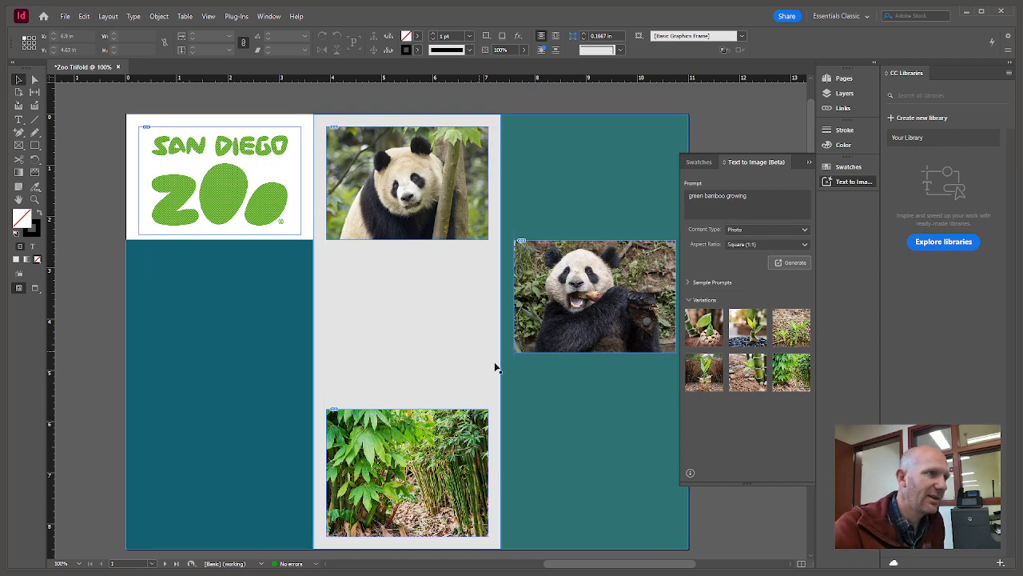
pyautogui.click(208, 16)
pyautogui.click(214, 28)
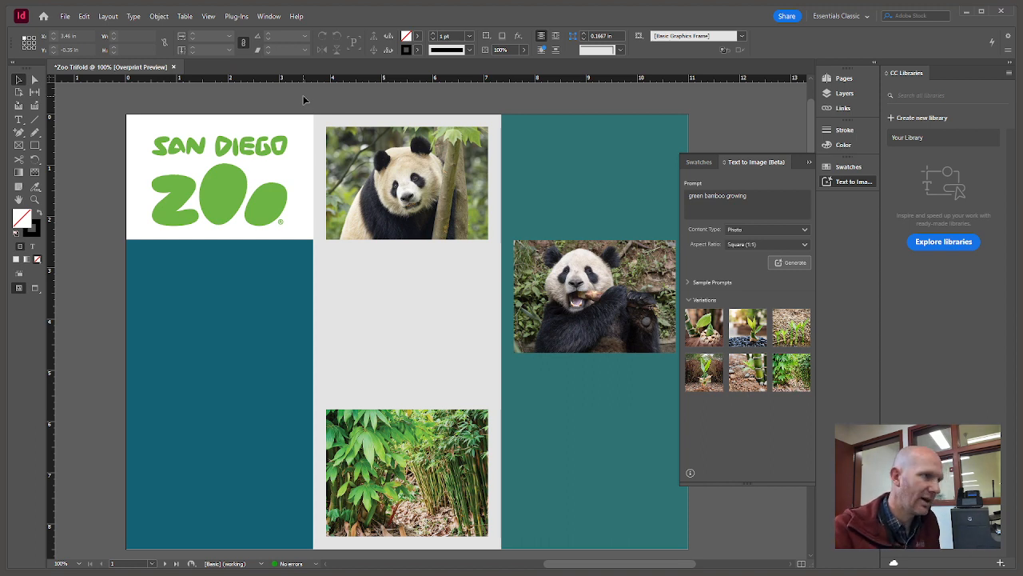
pyautogui.click(208, 16)
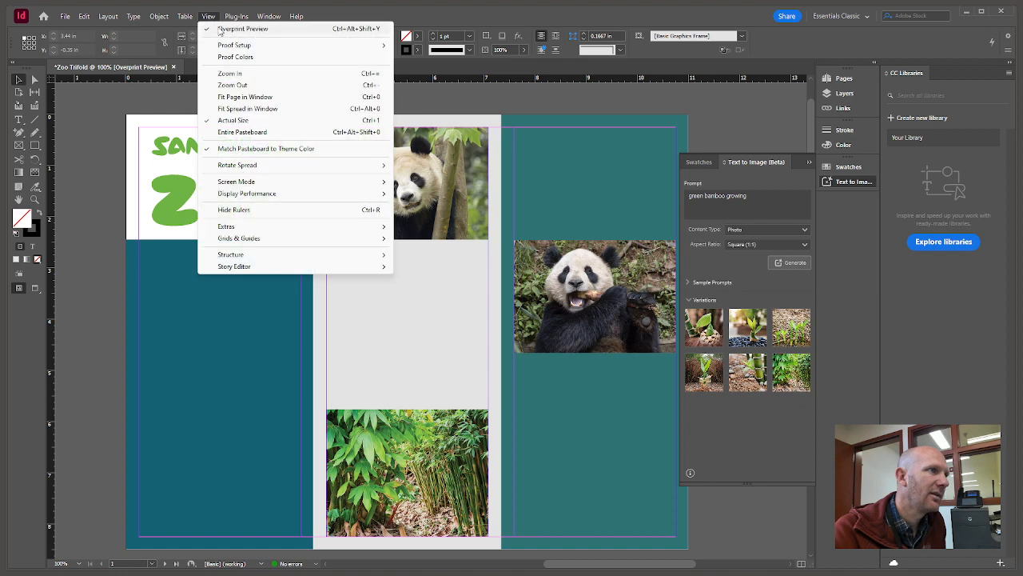
pyautogui.click(221, 29)
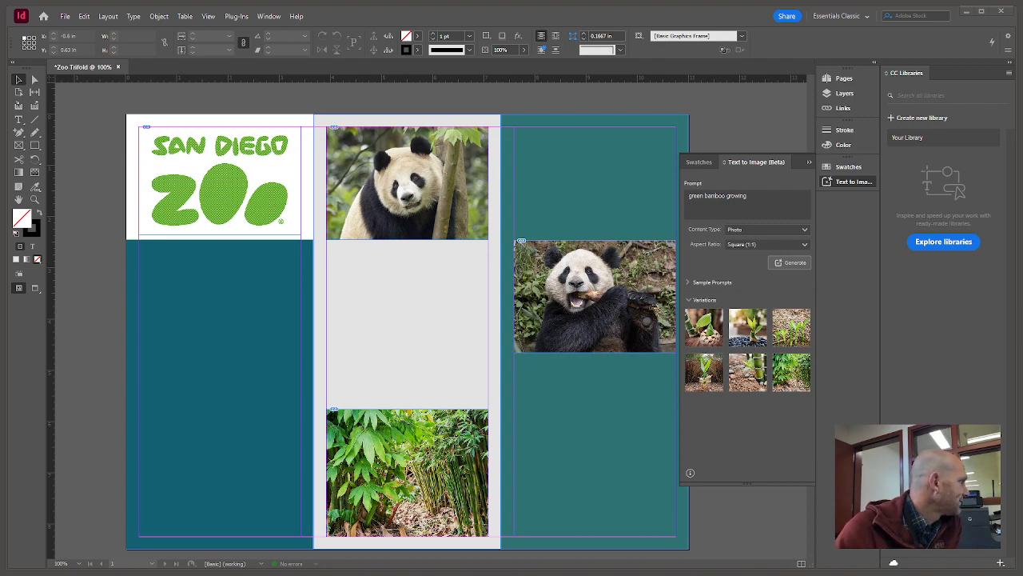
# - Switch to the Google Classroom assignment in the browser, open the SDZoo_PressCopy document and look through its text
pyautogui.moveTo(0, 52); pyautogui.dragTo(331, 32)
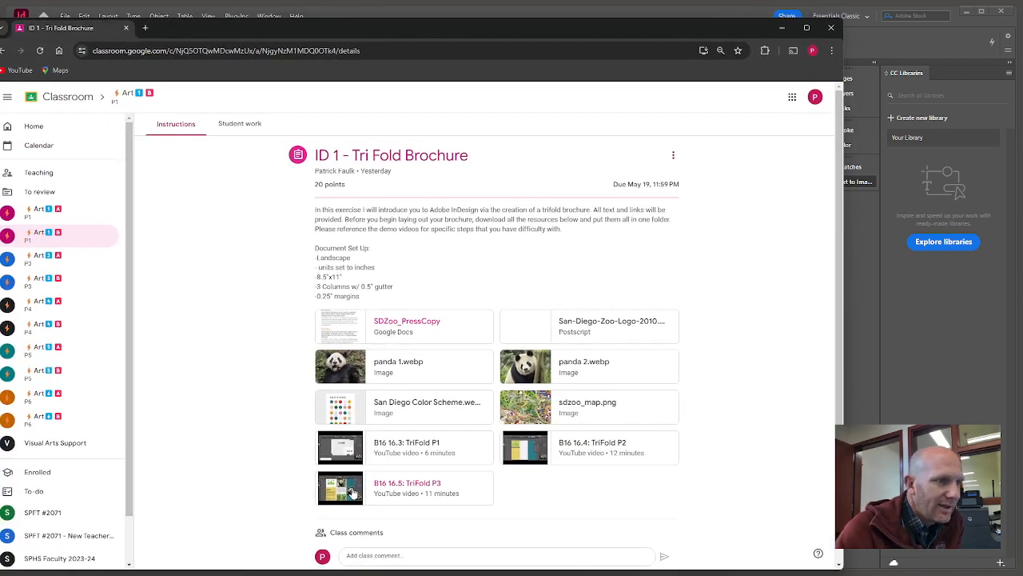
pyautogui.scroll(-1, 352, 492)
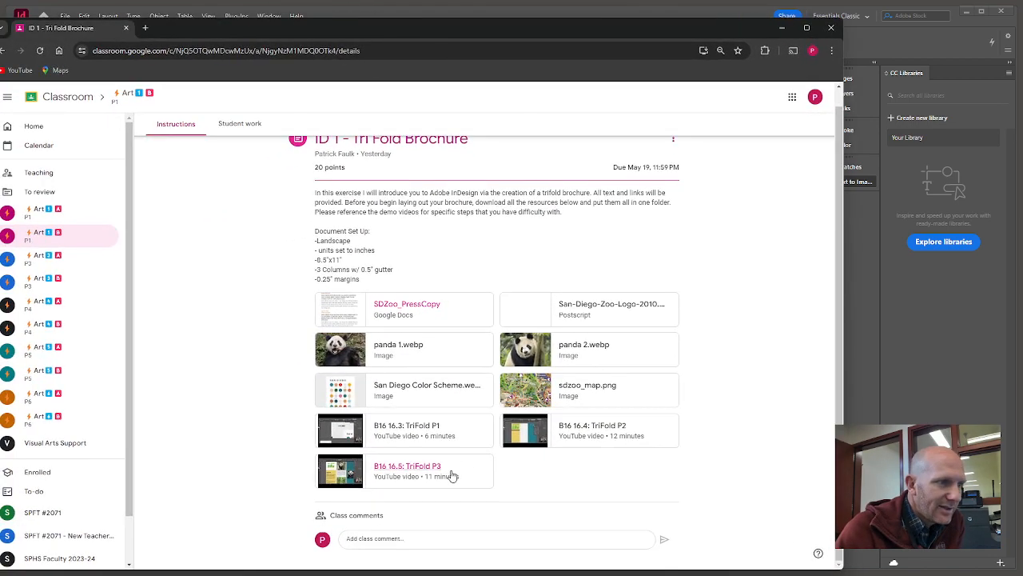
pyautogui.click(428, 306)
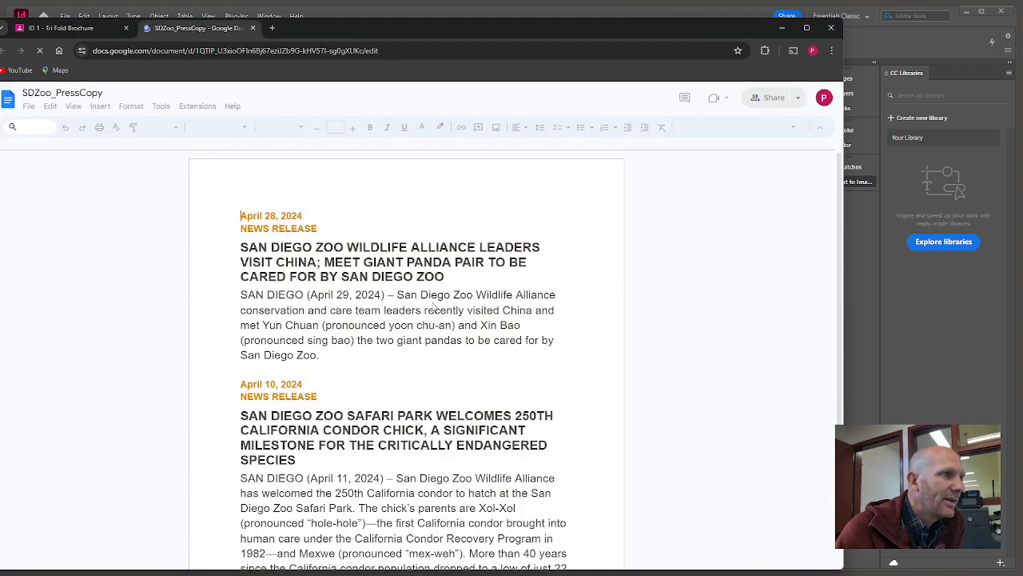
pyautogui.scroll(-7, 432, 306)
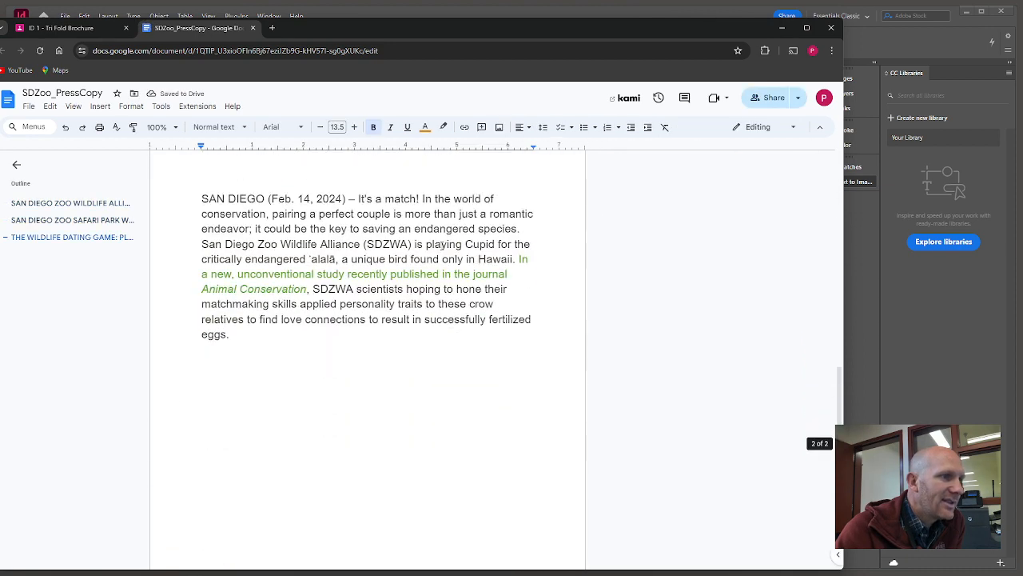
pyautogui.scroll(2, 424, 320)
pyautogui.scroll(-2, 244, 436)
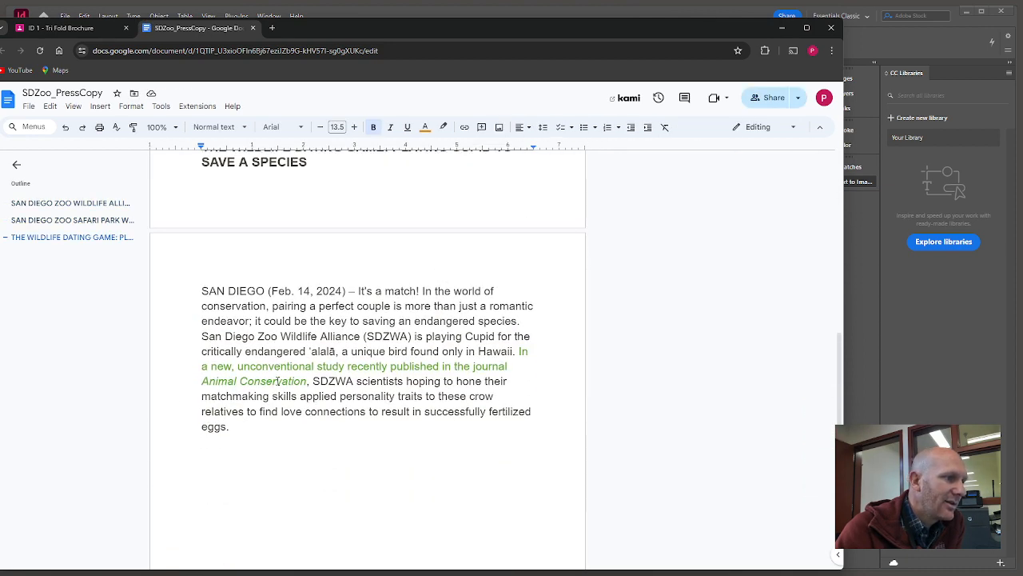
# - Copy the entire text of the SDZoo_PressCopy document and return to the trifold in InDesign
pyautogui.moveTo(256, 286); pyautogui.dragTo(183, 181)
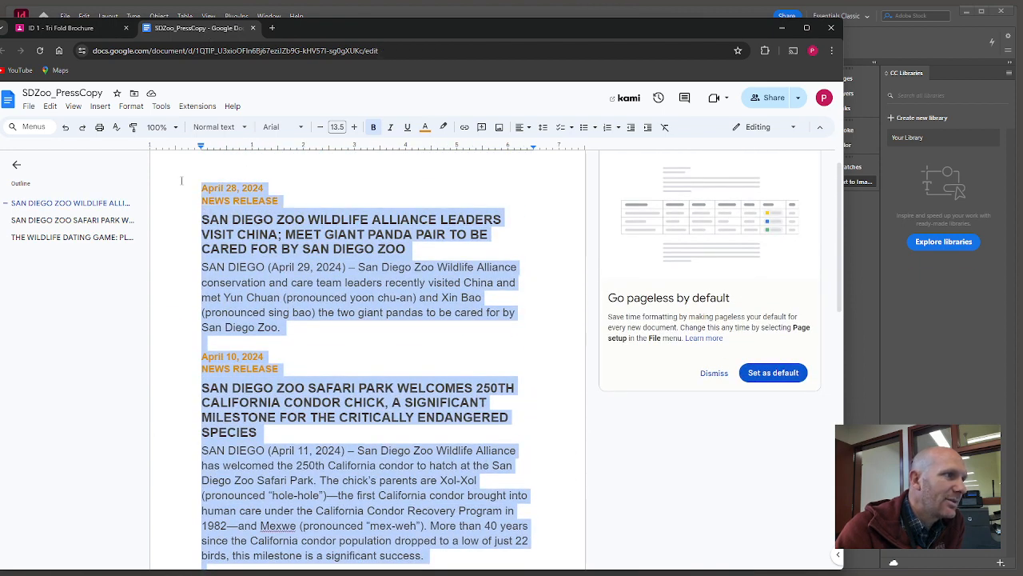
pyautogui.click(219, 188)
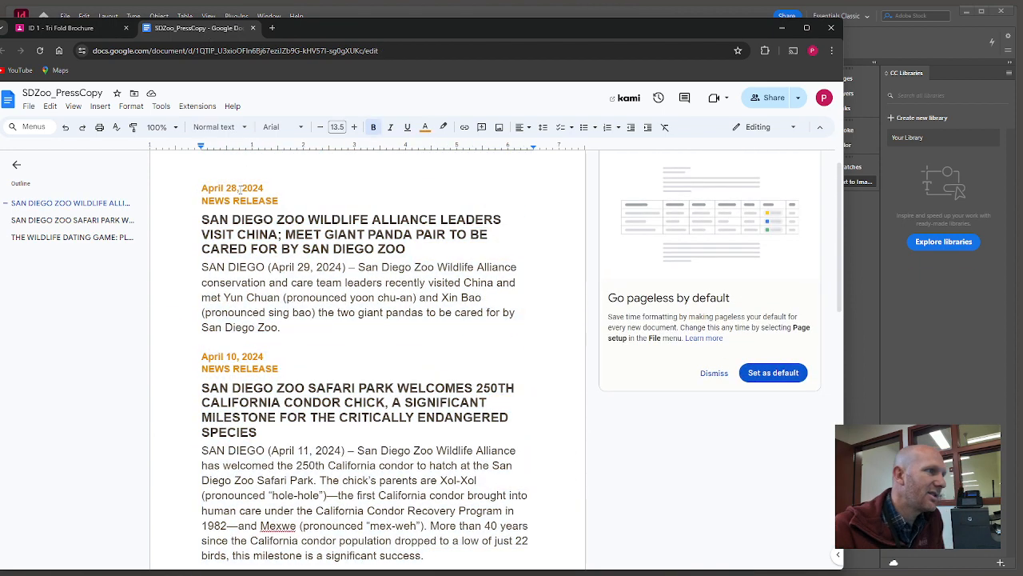
pyautogui.hotkey('ctrl', 'a')
pyautogui.hotkey('ctrl', 'c')
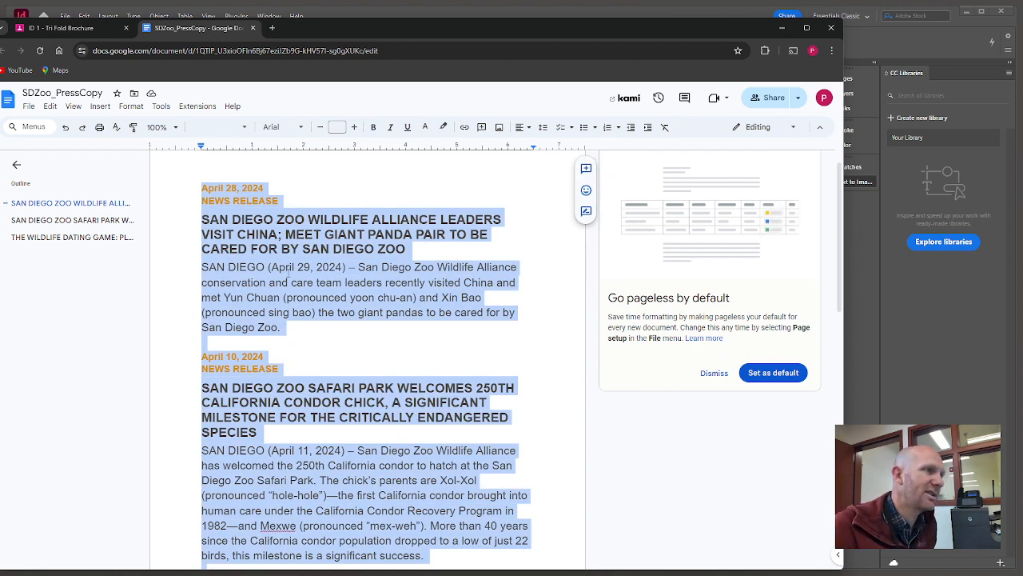
pyautogui.click(29, 107)
pyautogui.moveTo(48, 106)
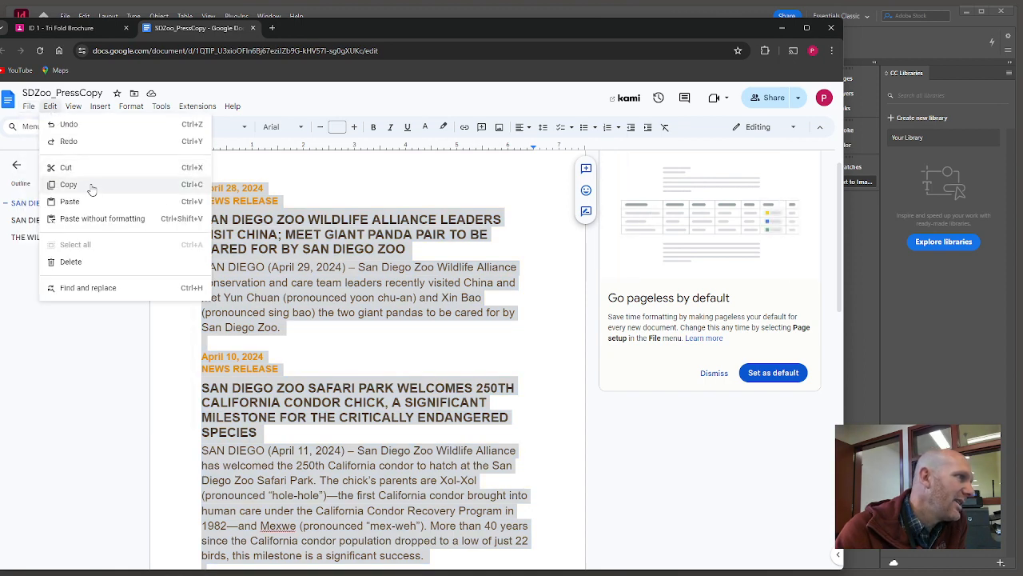
pyautogui.click(782, 27)
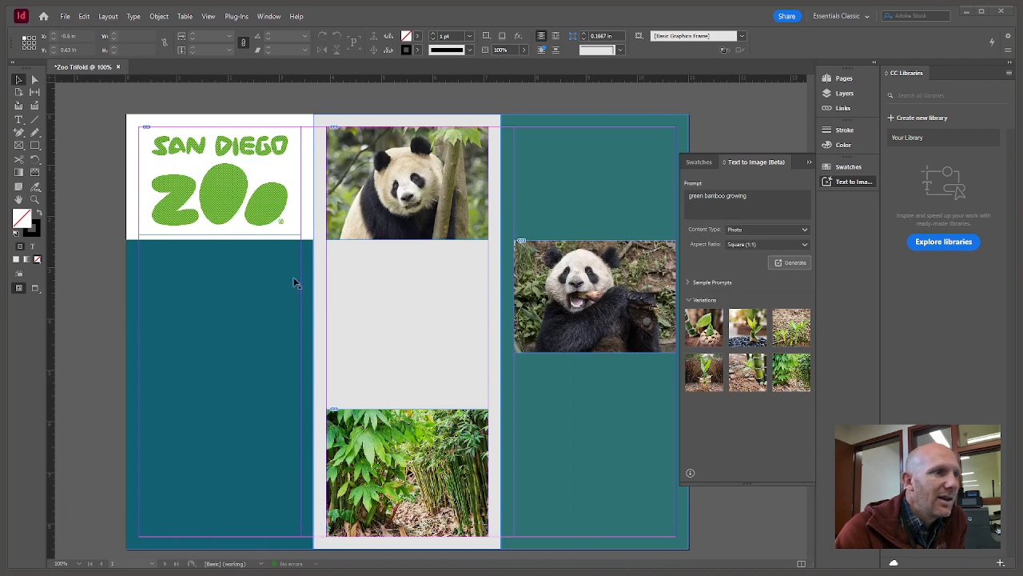
pyautogui.click(352, 288)
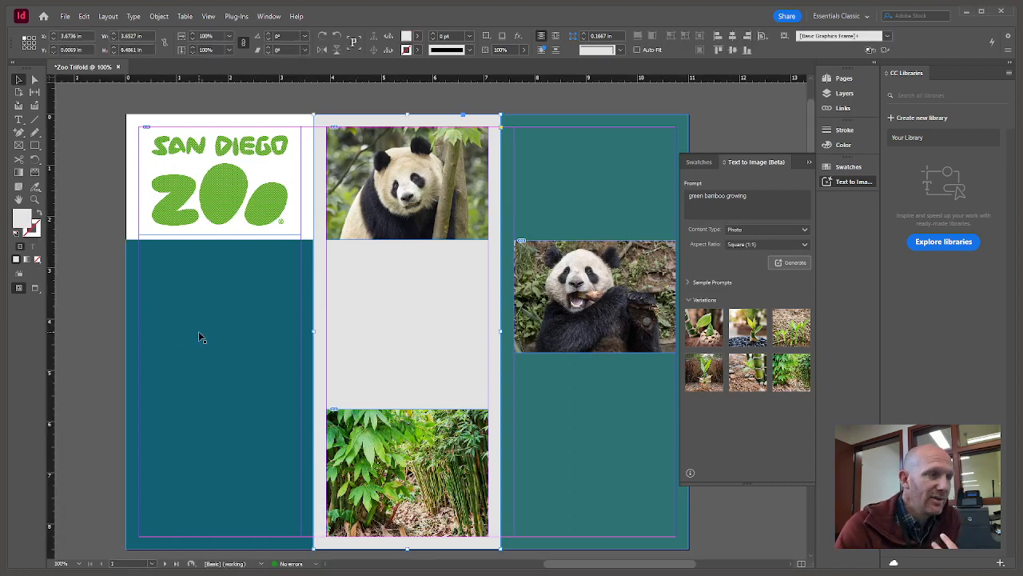
# - Draw a text frame about 3.17 by 5.46 in across the left panel below the logo and paste the copied press text into it
pyautogui.click(19, 120)
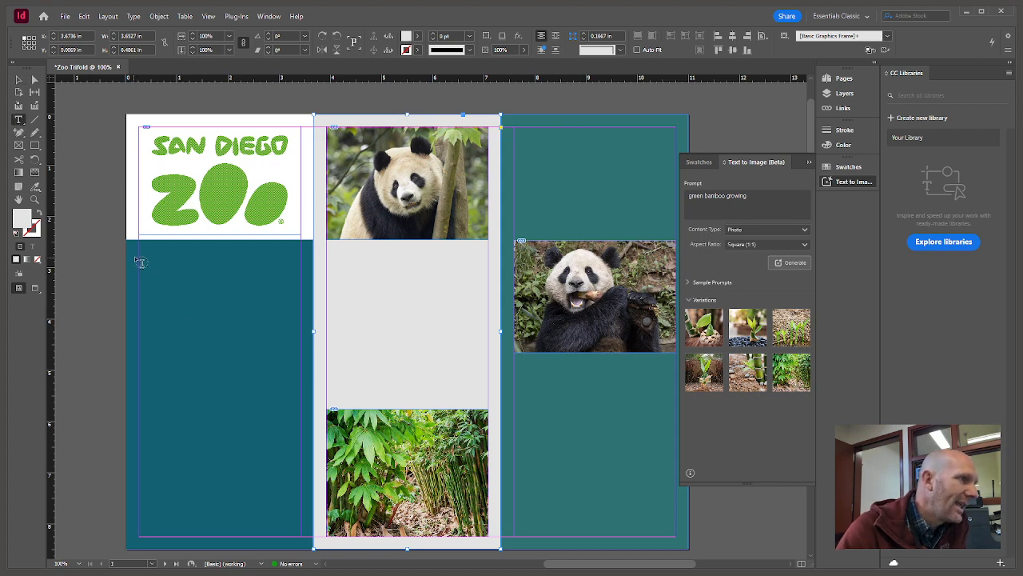
pyautogui.moveTo(139, 257); pyautogui.dragTo(302, 535)
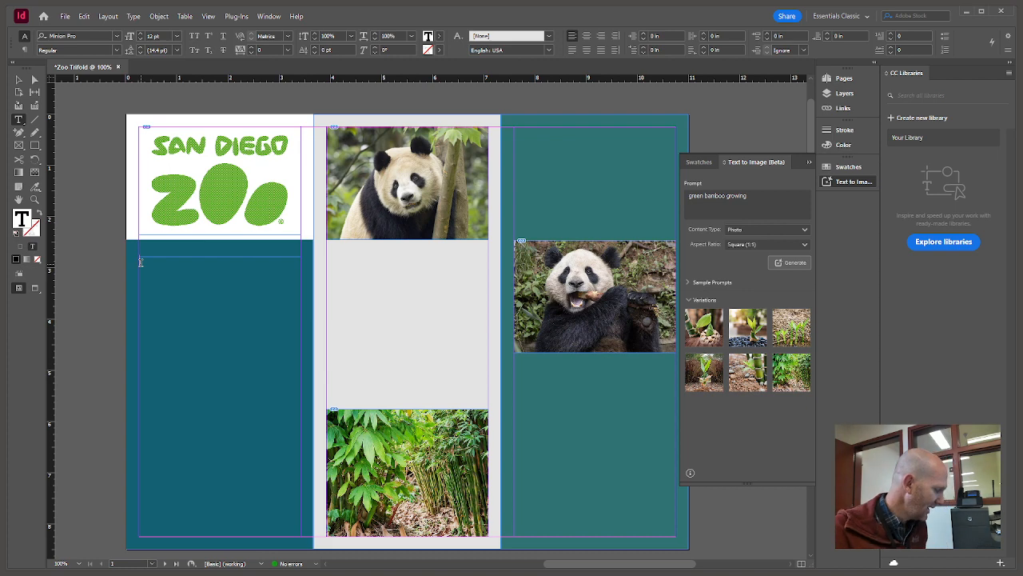
pyautogui.hotkey('ctrl', 'v')
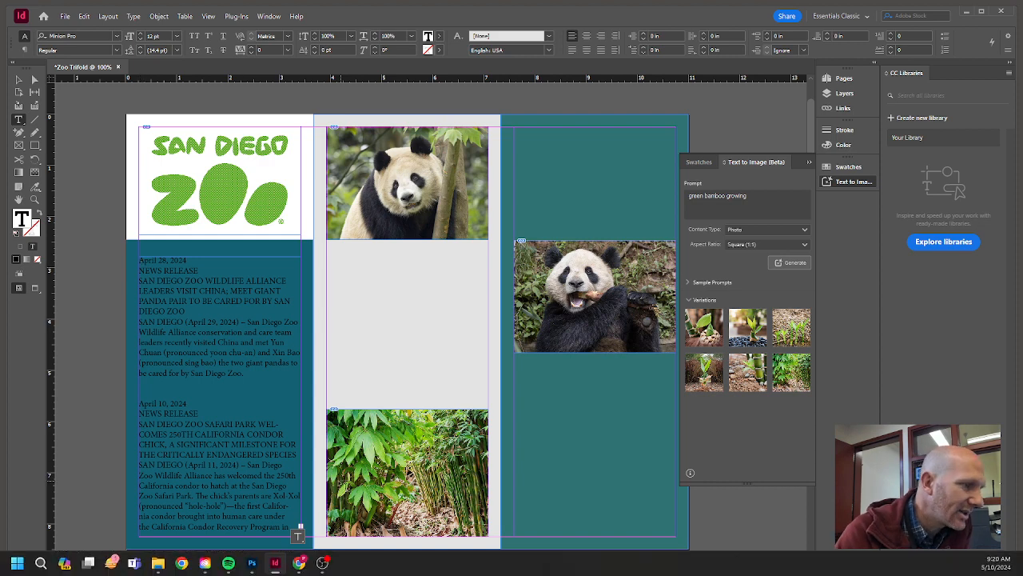
pyautogui.click(20, 78)
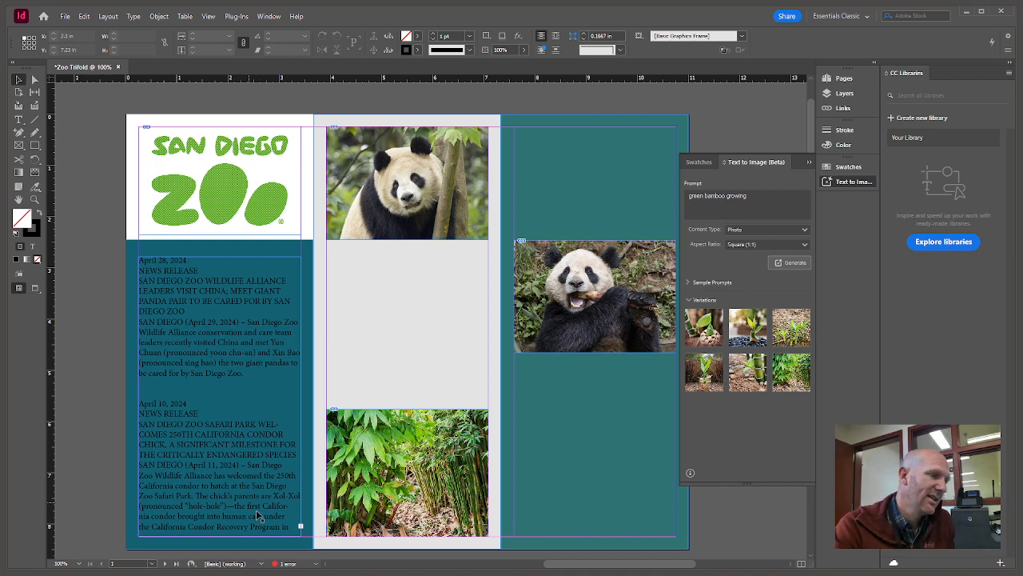
# - Select the left panel's text frame and examine the overset marker at its lower corner up close
pyautogui.scroll(5, 298, 530)
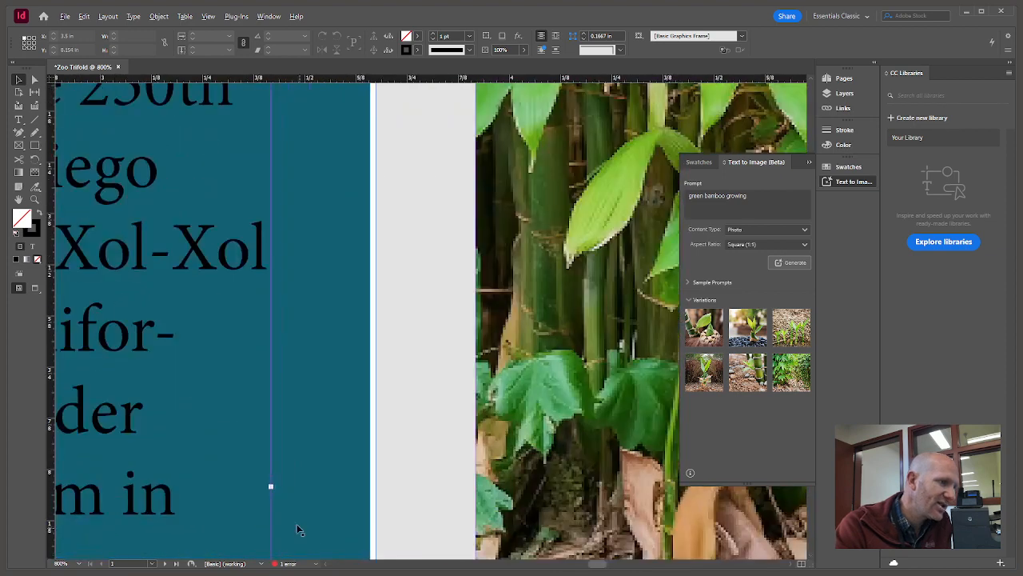
pyautogui.moveTo(320, 497); pyautogui.dragTo(411, 402)
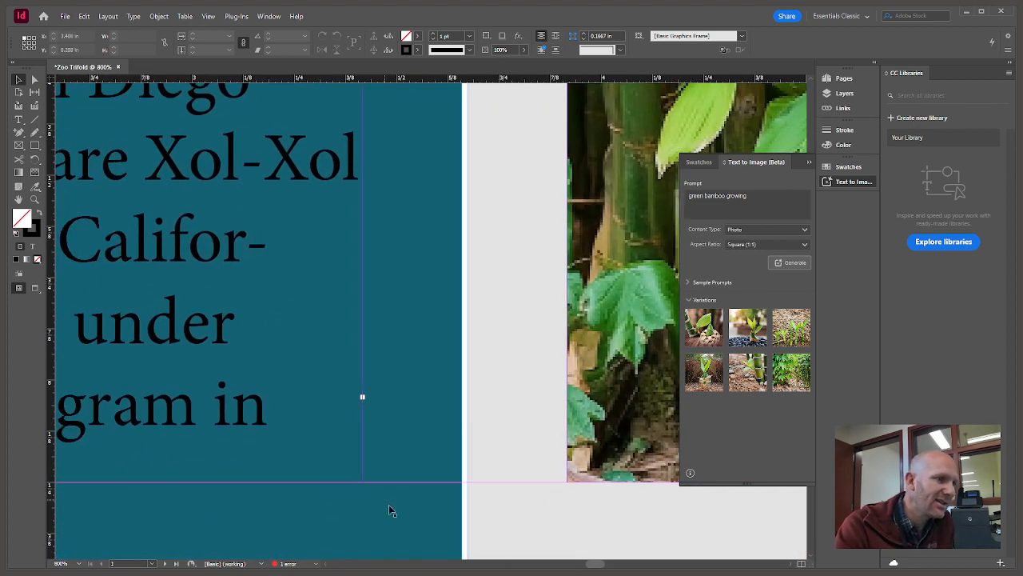
pyautogui.click(375, 394)
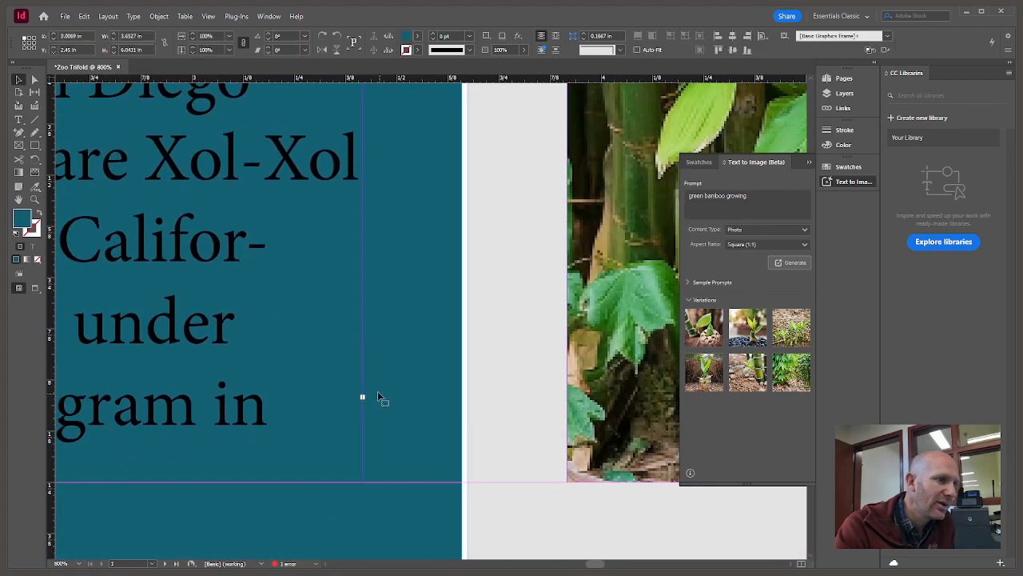
pyautogui.click(242, 409)
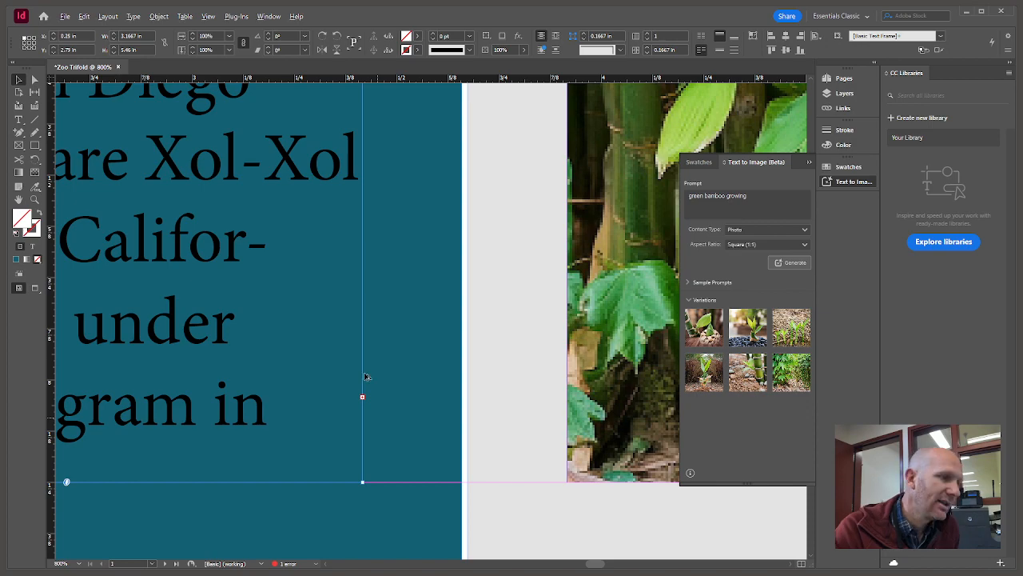
pyautogui.scroll(-6, 379, 337)
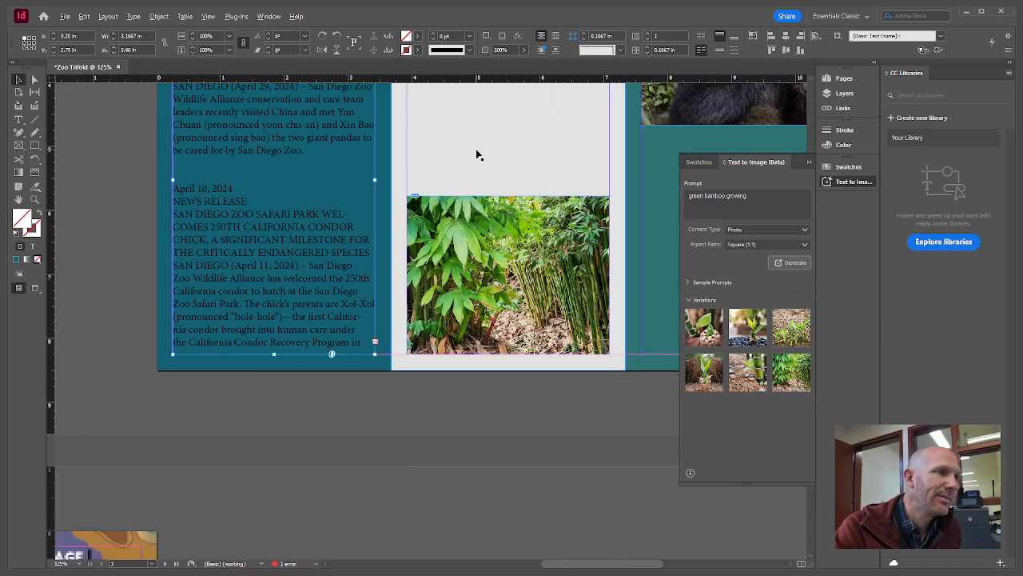
pyautogui.scroll(-4, 478, 152)
pyautogui.scroll(2, 509, 247)
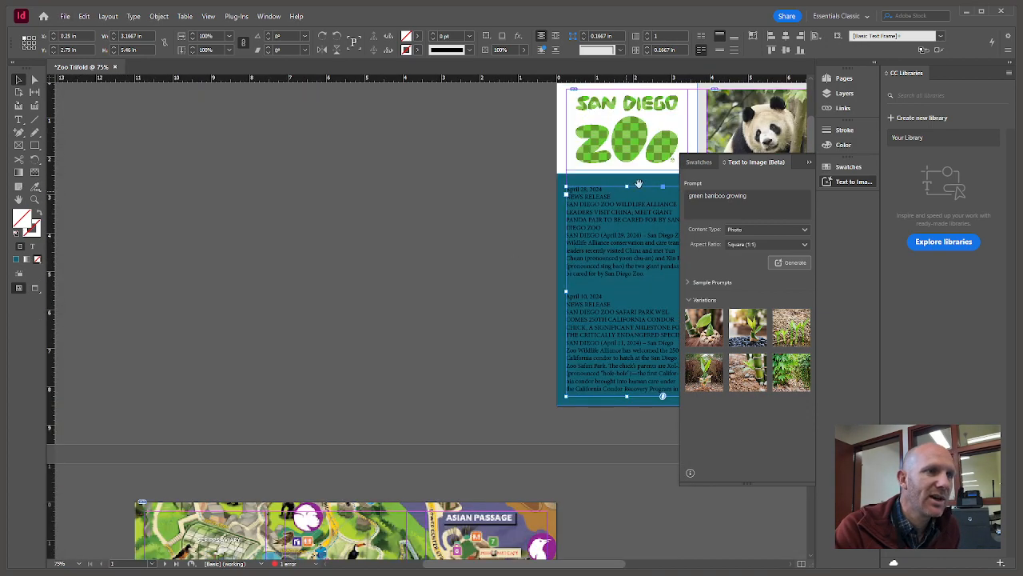
pyautogui.moveTo(638, 181); pyautogui.dragTo(332, 218)
pyautogui.scroll(1, 418, 250)
pyautogui.moveTo(514, 277); pyautogui.dragTo(438, 286)
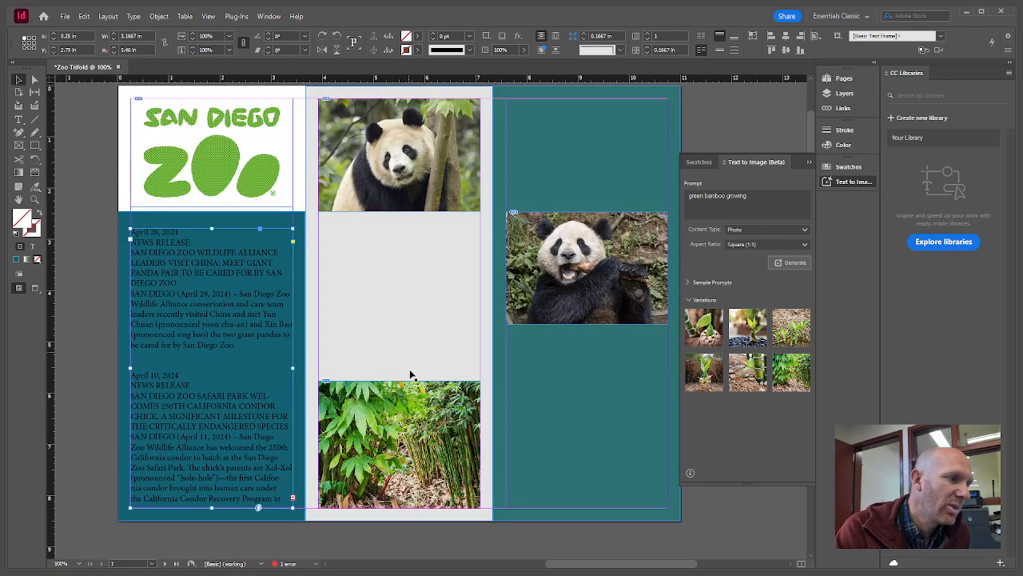
# - Thread the overset text into a frame between the middle panel's images, about 3.08 in high, and another above the right panel's panda, about 2.1 in
pyautogui.click(292, 499)
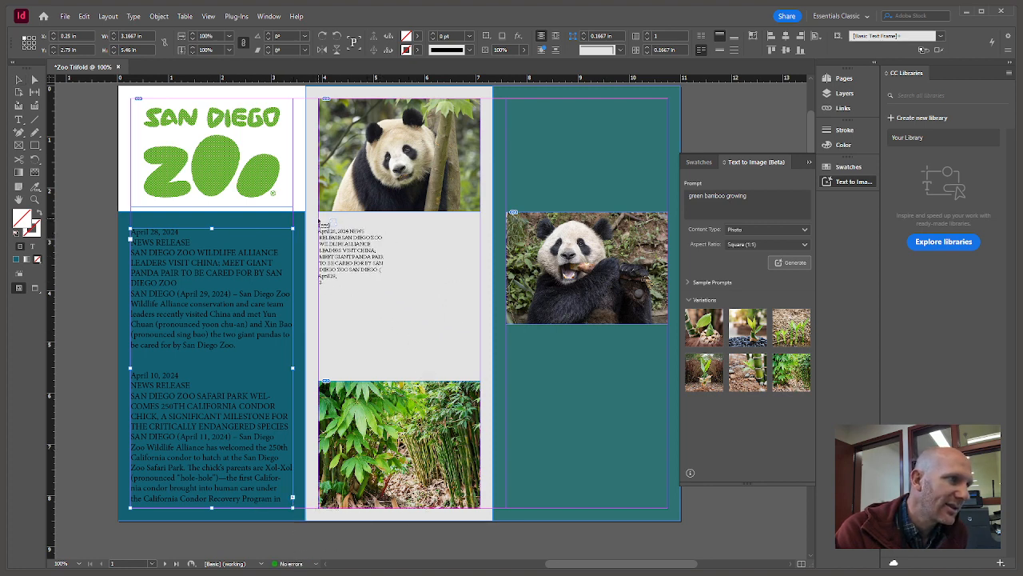
pyautogui.moveTo(319, 217); pyautogui.dragTo(480, 374)
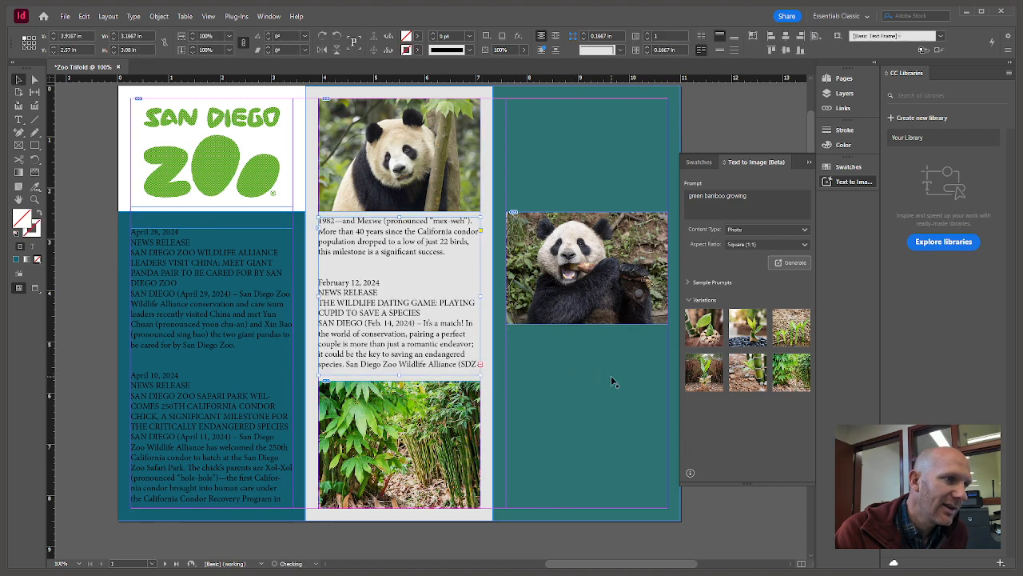
pyautogui.click(481, 365)
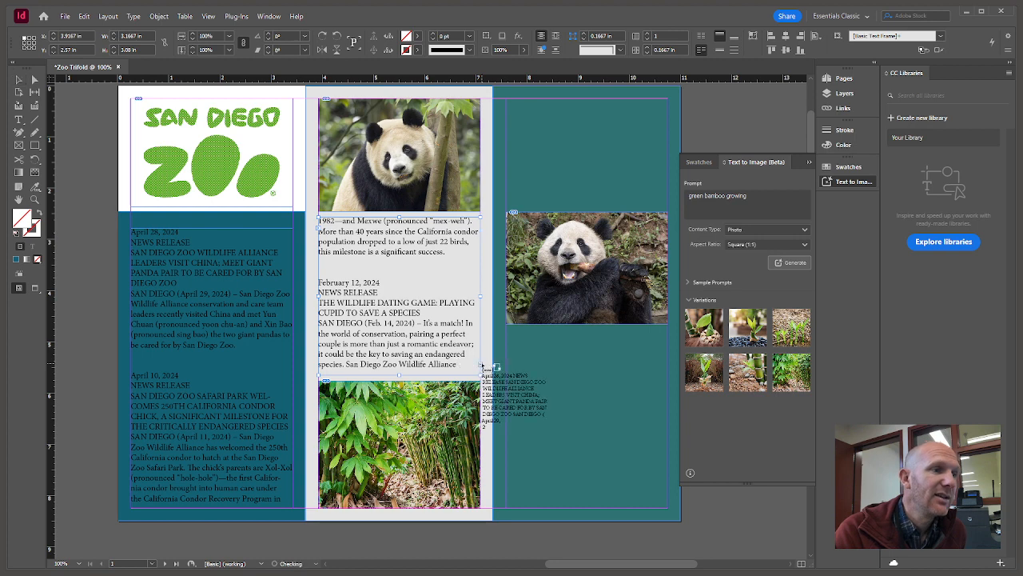
pyautogui.moveTo(507, 99); pyautogui.dragTo(668, 206)
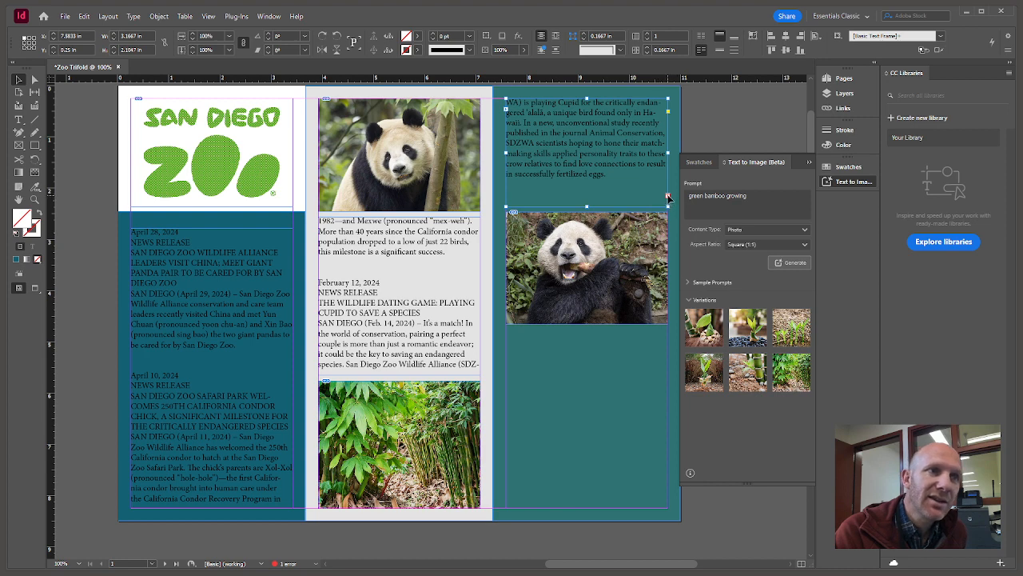
# - Continue the text thread into a frame below the right panel's panda photo, extend it to about 2.66 in high, and deselect everything
pyautogui.click(668, 197)
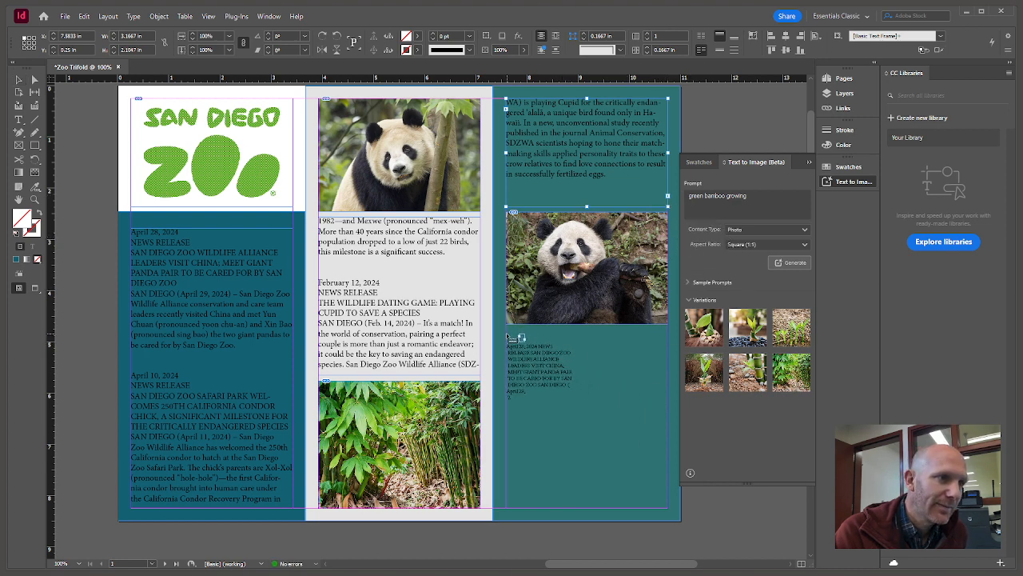
pyautogui.moveTo(507, 335); pyautogui.dragTo(682, 462)
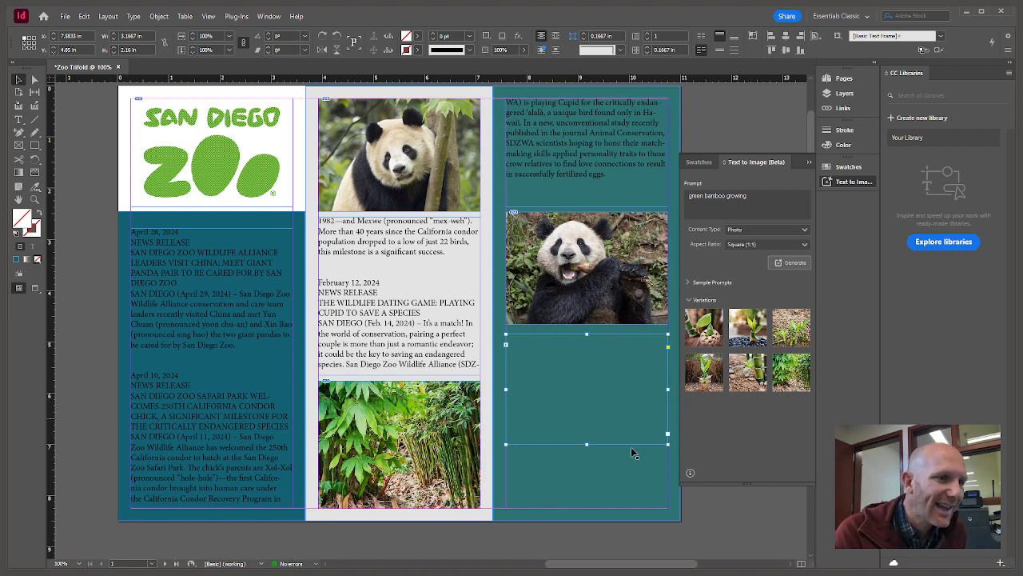
pyautogui.moveTo(587, 443); pyautogui.dragTo(617, 472)
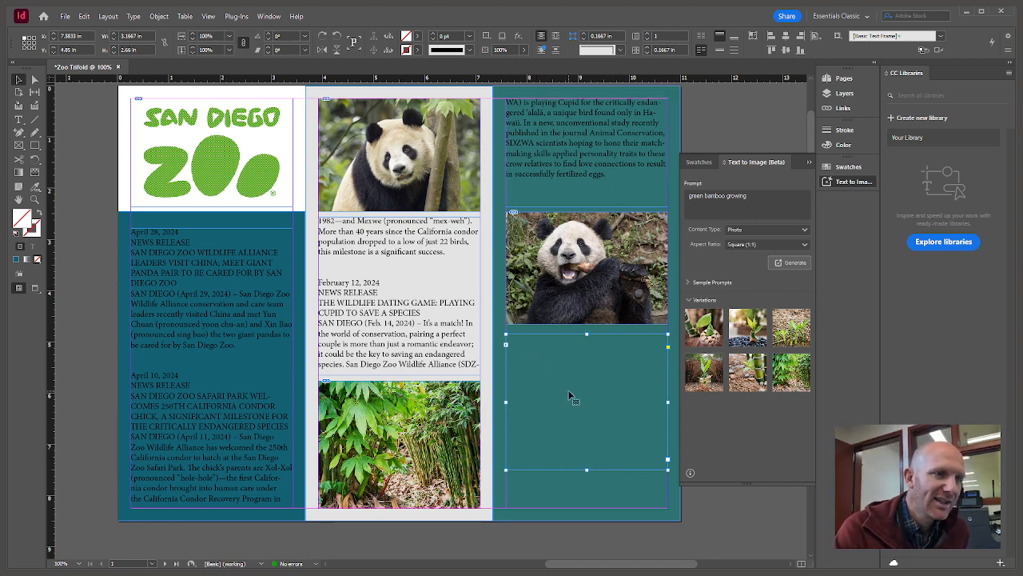
pyautogui.click(582, 153)
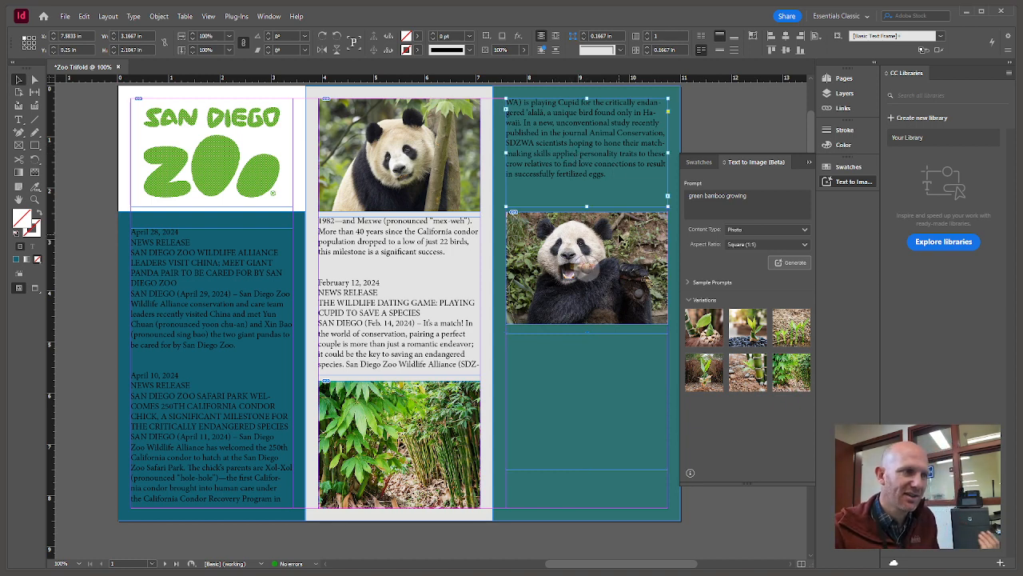
pyautogui.click(83, 220)
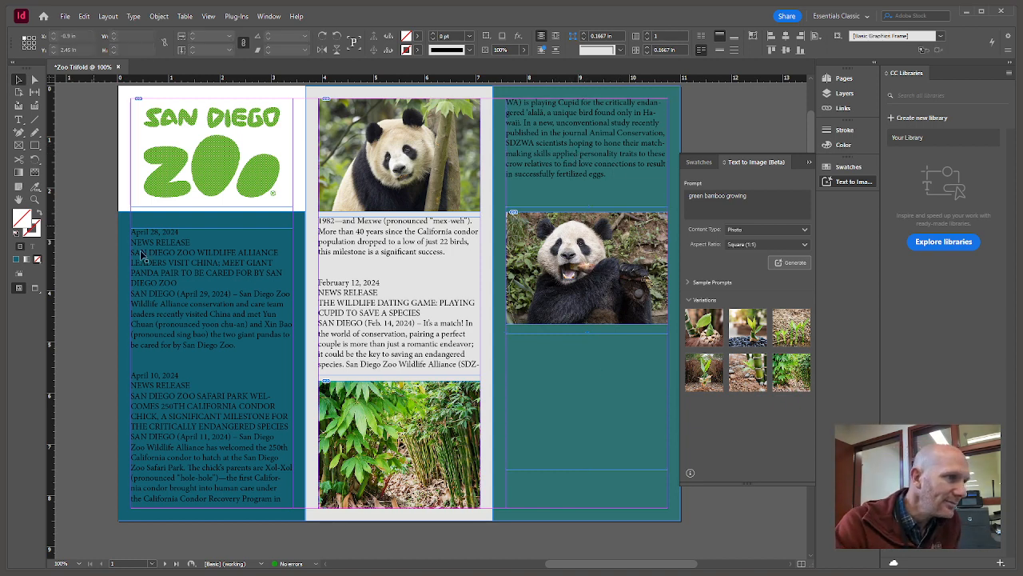
# - Change the right panel background's fill to the golden orange #daa03e and deselect it
pyautogui.scroll(-1, 490, 350)
pyautogui.hscroll(1, 624, 218)
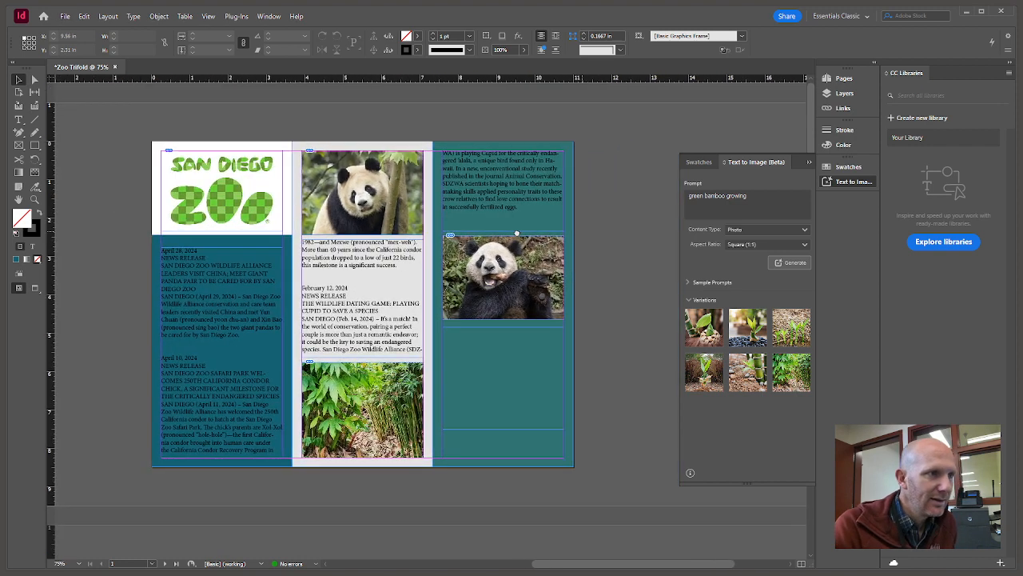
pyautogui.click(559, 258)
pyautogui.click(543, 437)
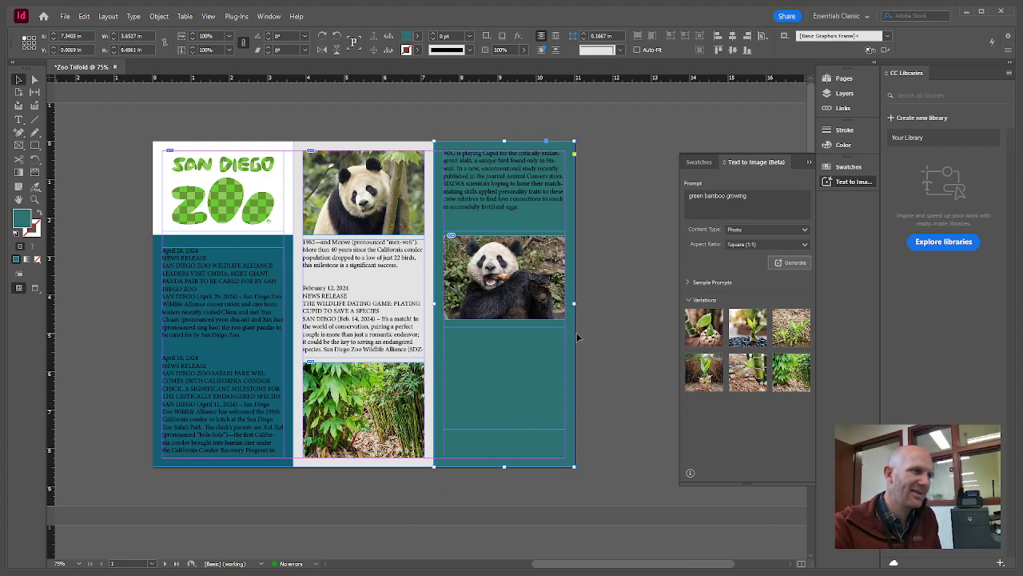
pyautogui.doubleClick(25, 222)
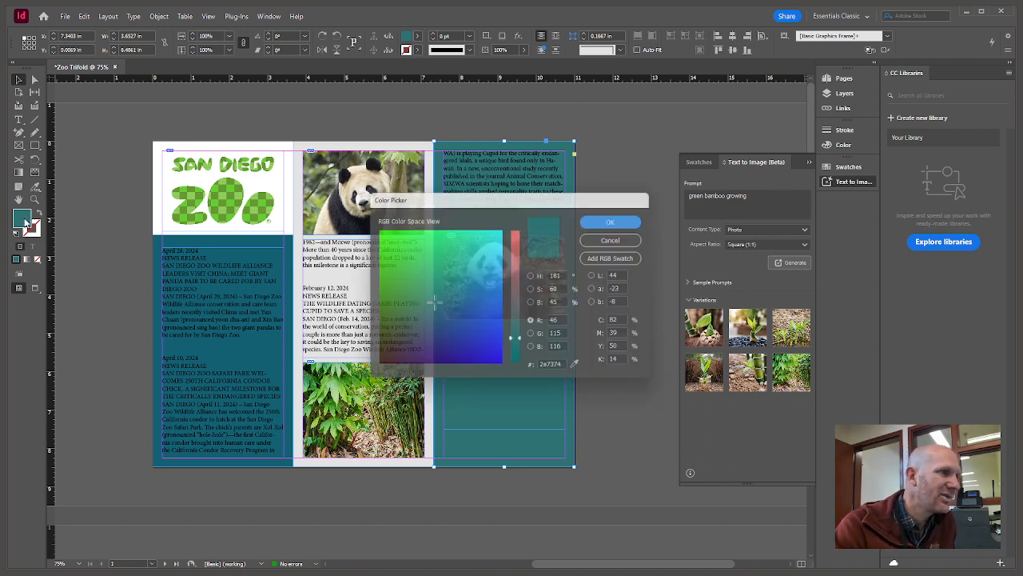
pyautogui.click(515, 250)
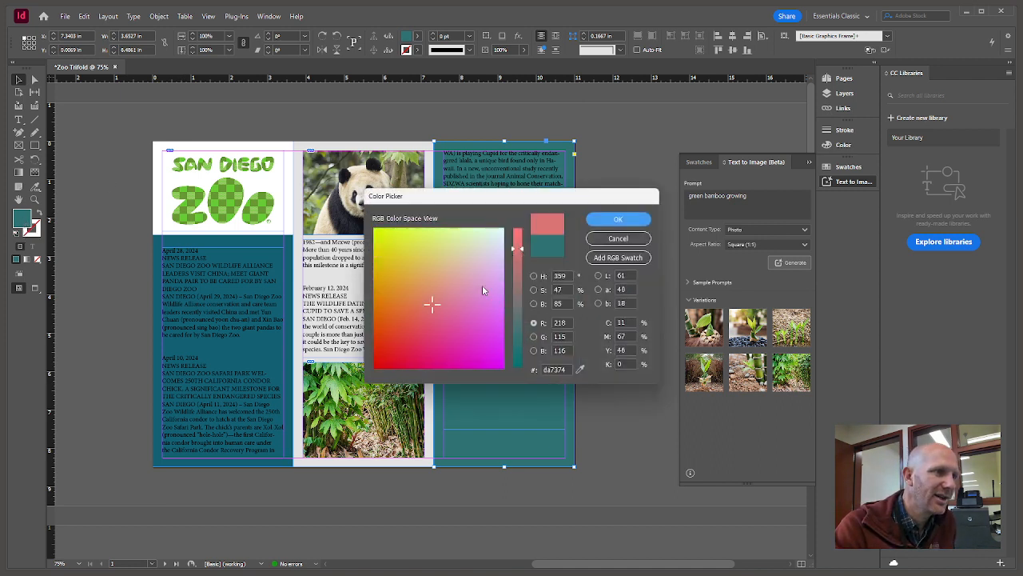
pyautogui.click(404, 279)
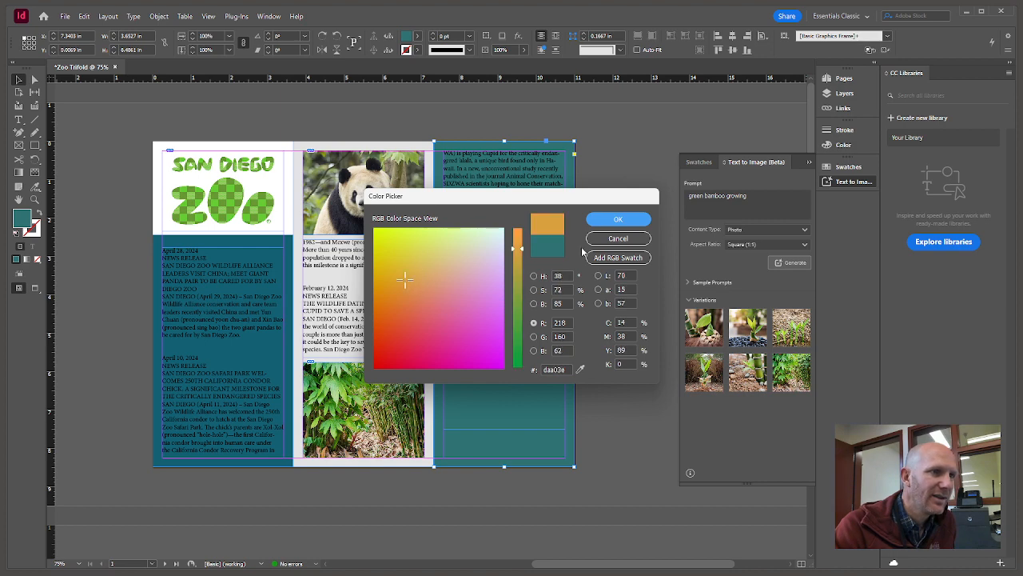
pyautogui.click(618, 221)
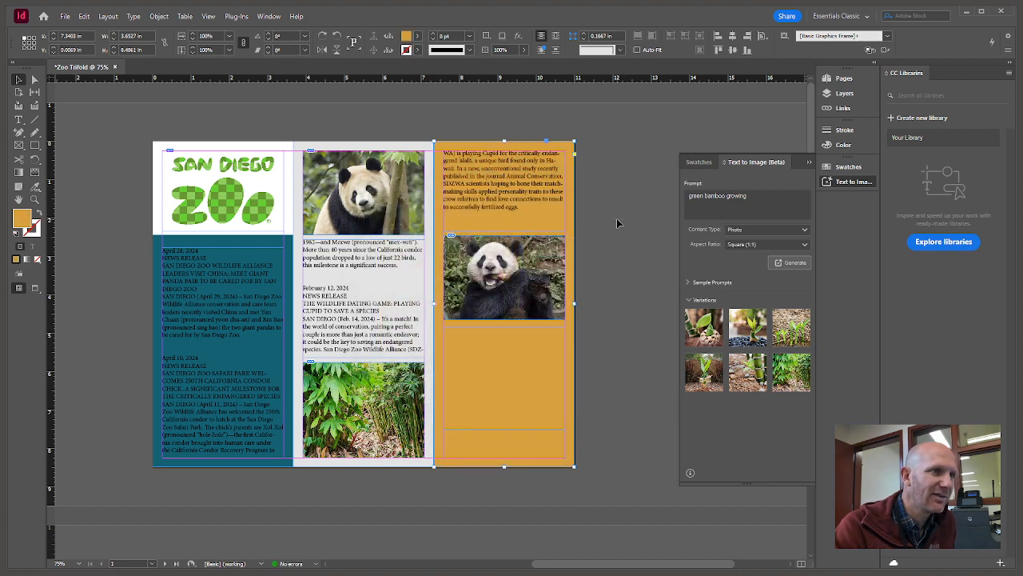
pyautogui.click(109, 169)
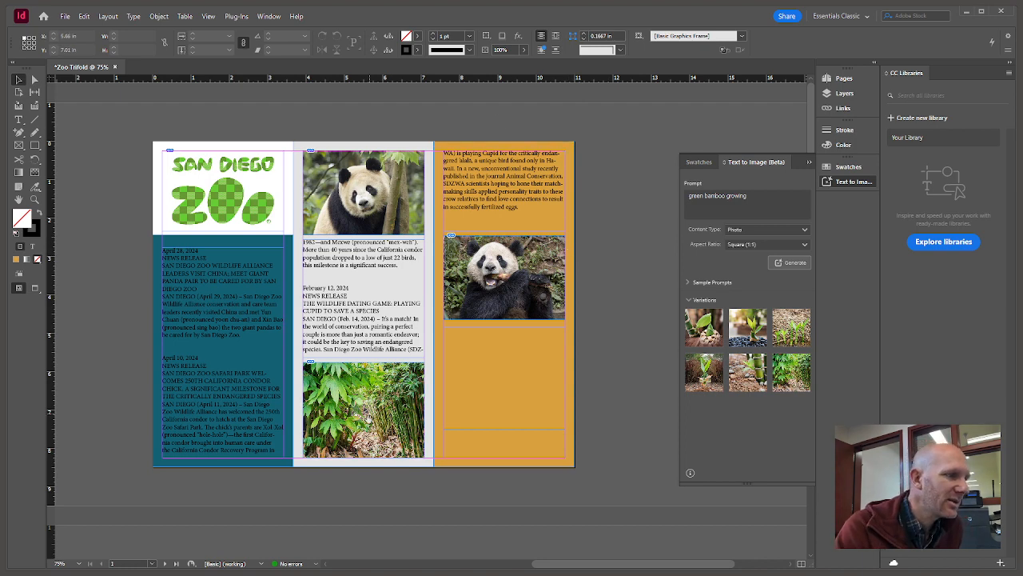
# - Bring the browser window showing the Gmail inbox onto this screen over the InDesign layout
pyautogui.moveTo(370, 428); pyautogui.dragTo(426, 408)
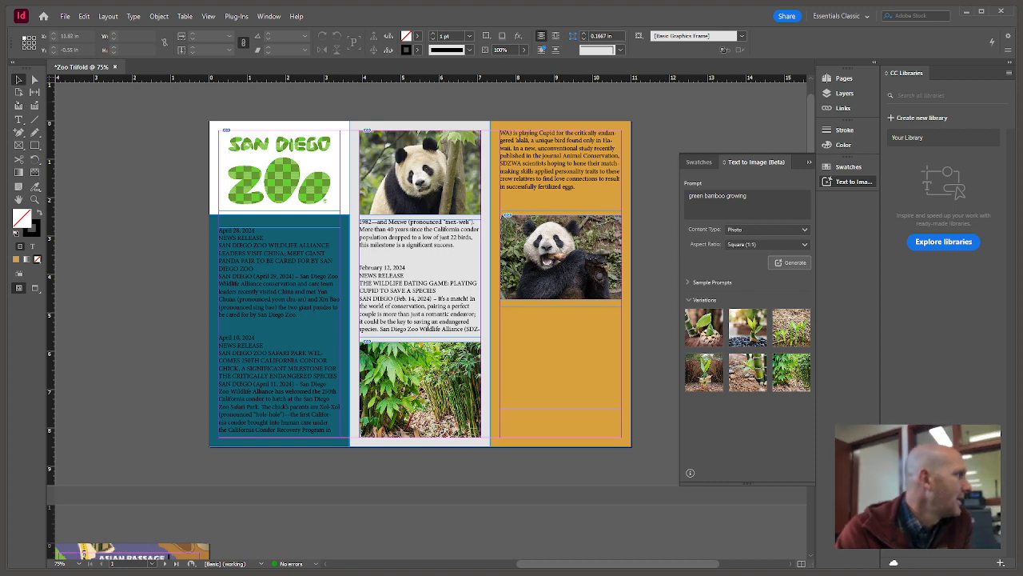
pyautogui.moveTo(0, 70); pyautogui.dragTo(160, 67)
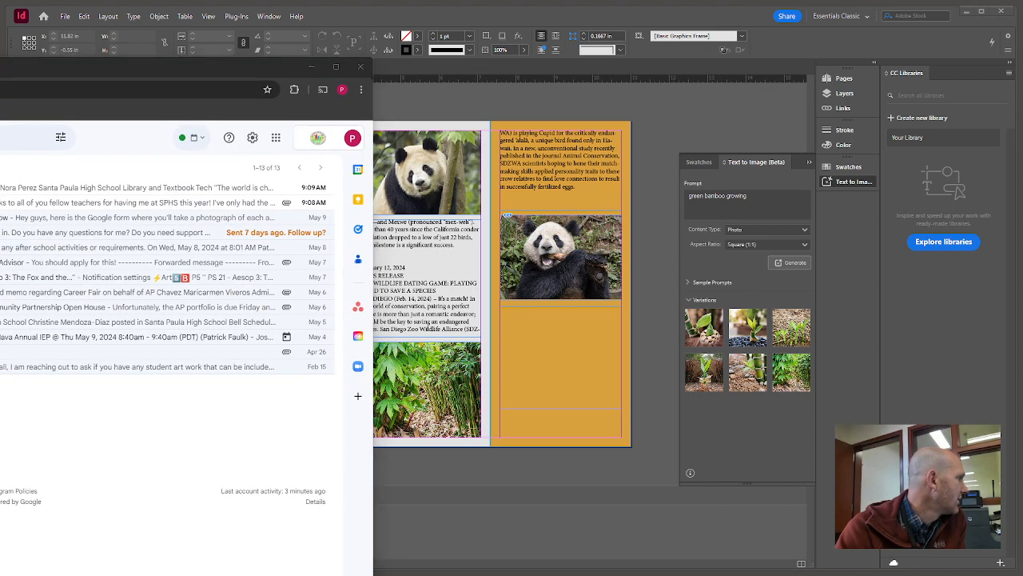